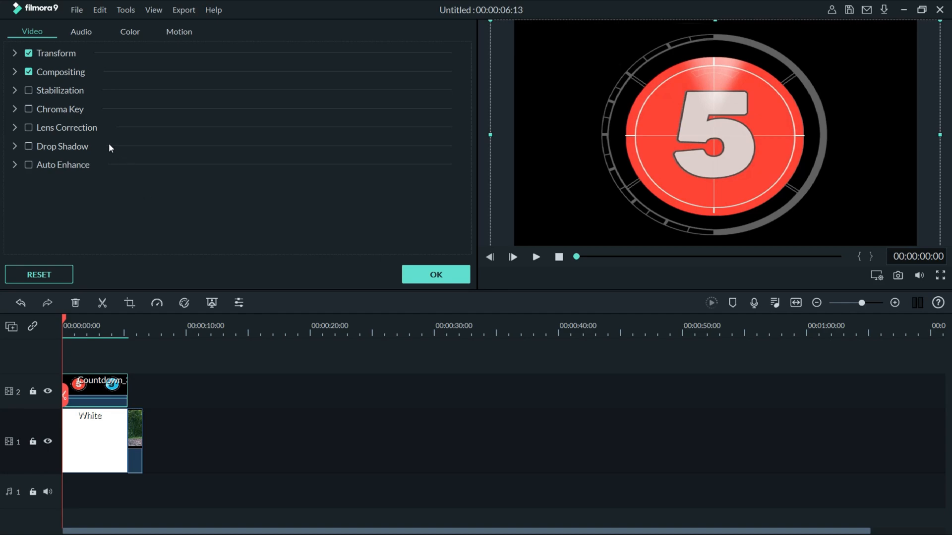
Open the countdown clip's Transform settings and scale the clip down to 73.10%
left_click(14, 53)
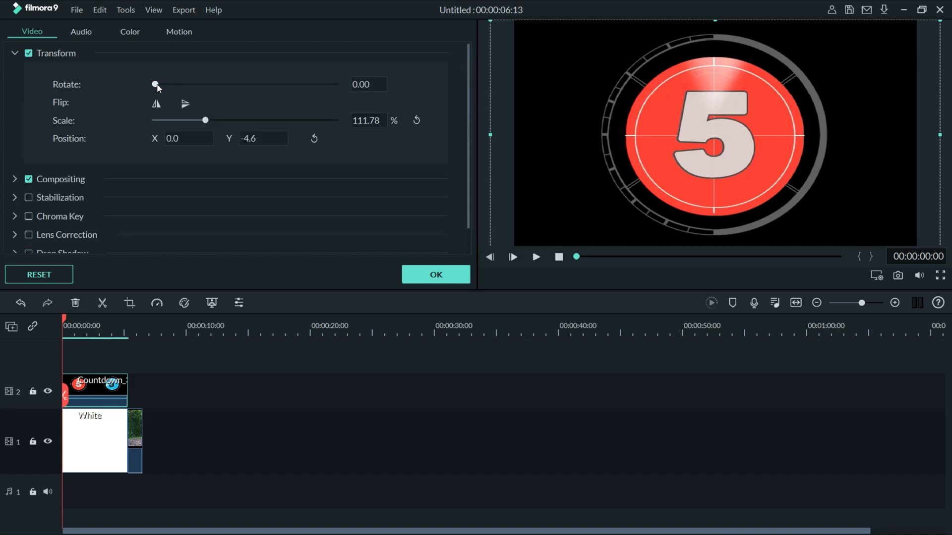
mouse_move(156, 85)
left_mouse_down()
mouse_move(163, 87)
mouse_move(151, 93)
left_mouse_up()
mouse_move(205, 121)
left_mouse_down()
mouse_move(255, 125)
mouse_move(168, 123)
mouse_move(188, 122)
left_mouse_up()
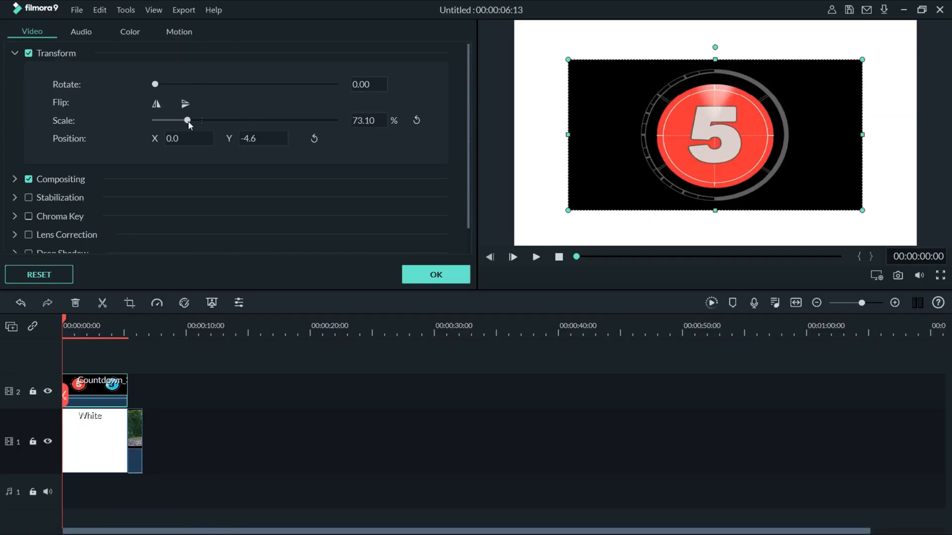
Flip the countdown clip horizontally and back, and flip it vertically and back
left_click(155, 105)
left_click(156, 105)
left_click(185, 105)
left_click(187, 107)
Shrink the countdown clip from its corner to about 70% scale, and try a slight tilt of about 4.7° before resetting the rotation
left_click_drag(861, 59, 843, 74)
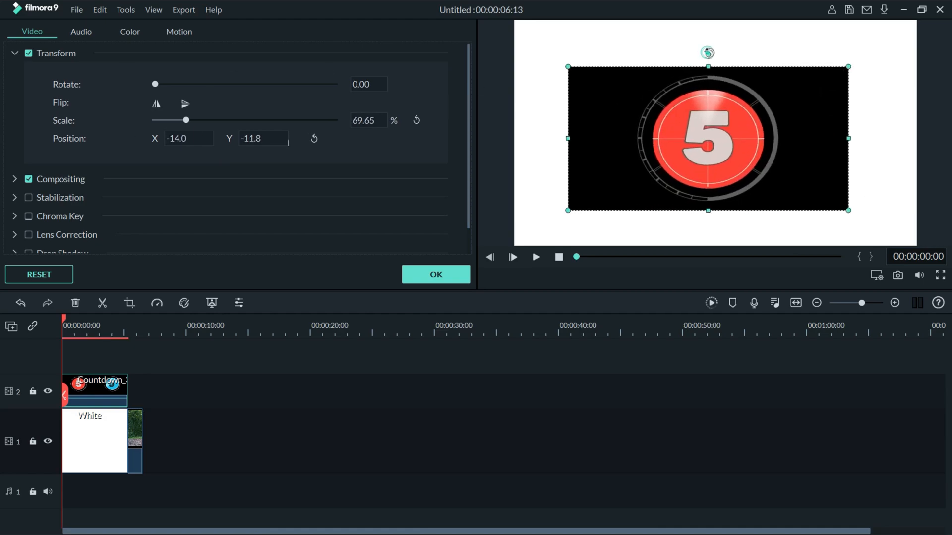
mouse_move(707, 41)
left_mouse_down()
mouse_move(700, 40)
mouse_move(717, 45)
left_mouse_up()
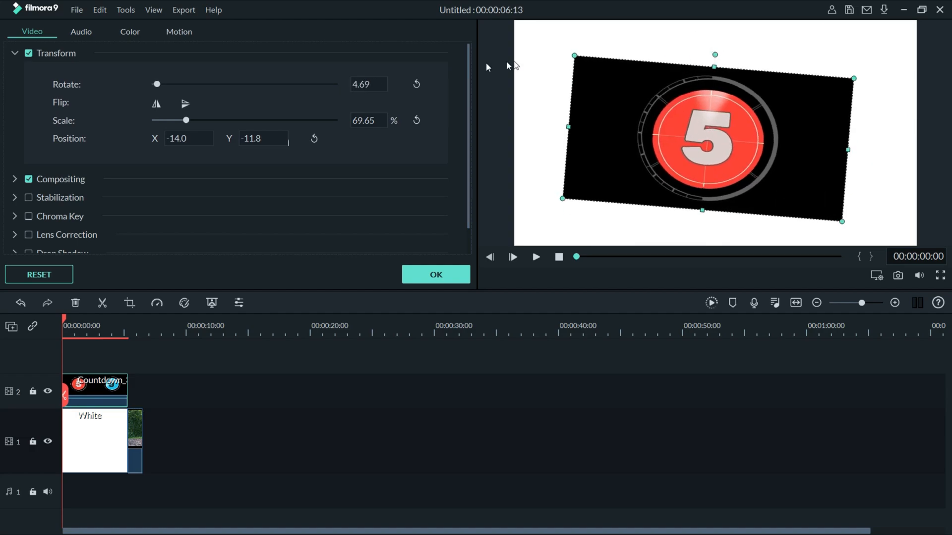
left_click(418, 84)
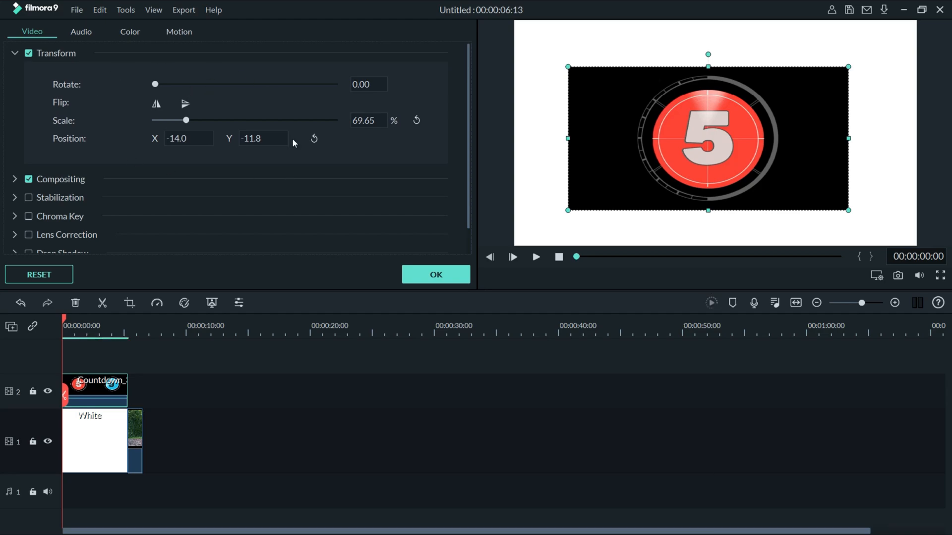
Review the blending modes in the Compositing settings, keep Normal, and set the countdown clip's opacity to 99.66%
left_click(15, 179)
scroll(79, 208, "down", 2)
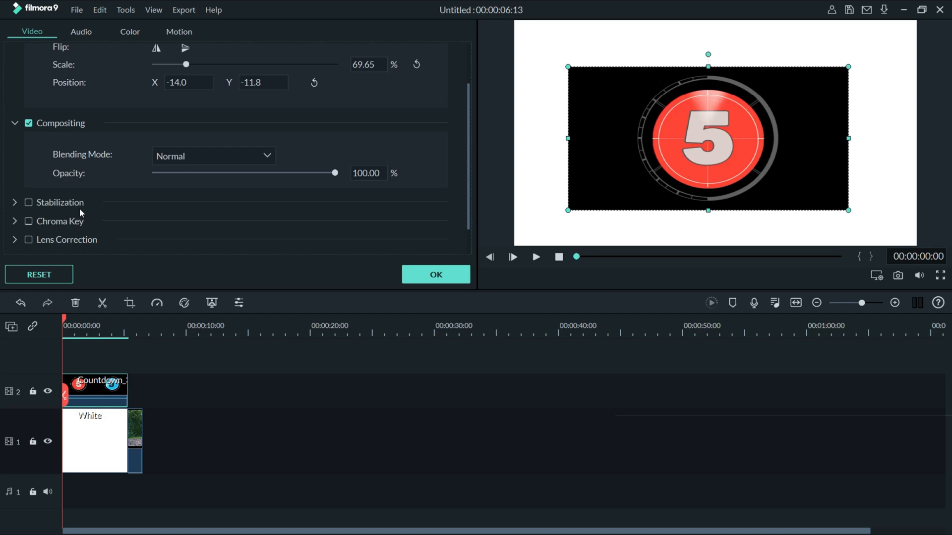
left_click(160, 156)
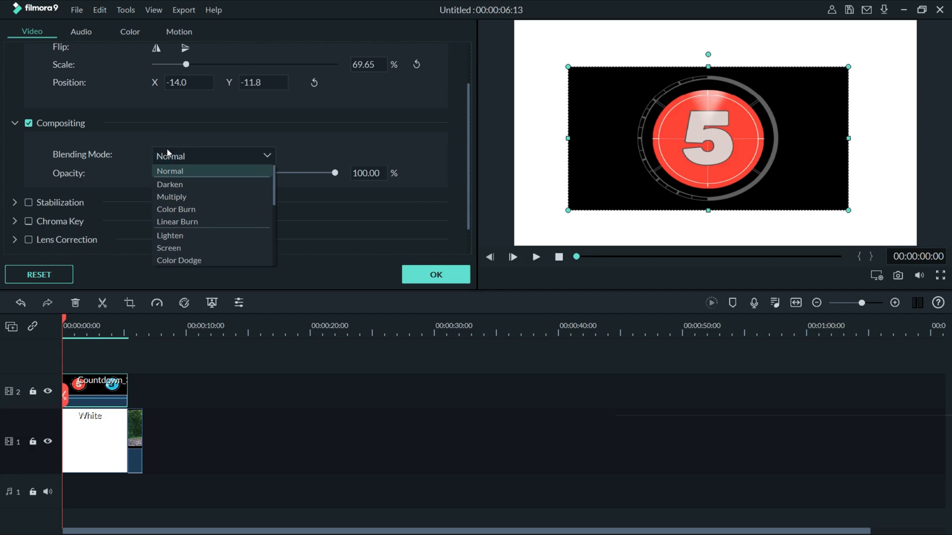
left_click(160, 155)
left_click(189, 157)
scroll(201, 233, "down", 3)
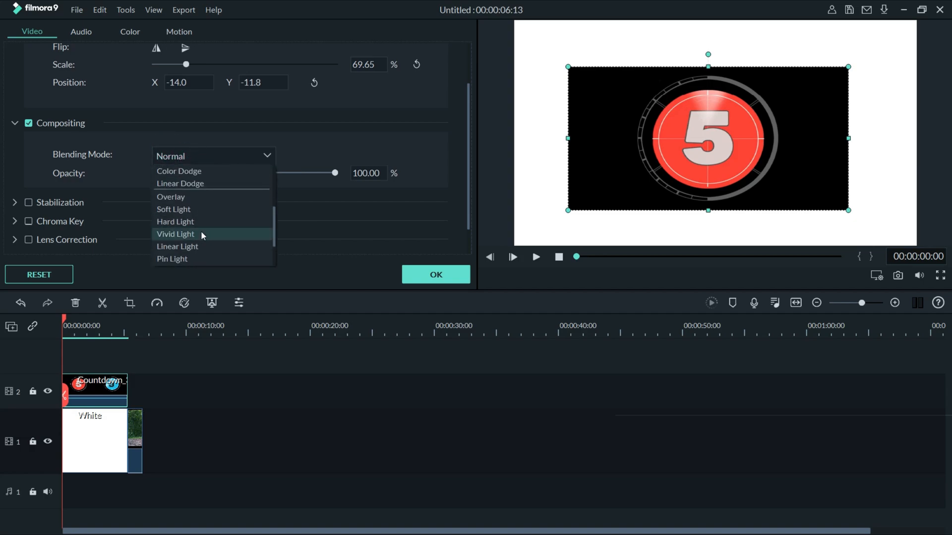
scroll(205, 228, "up", 3)
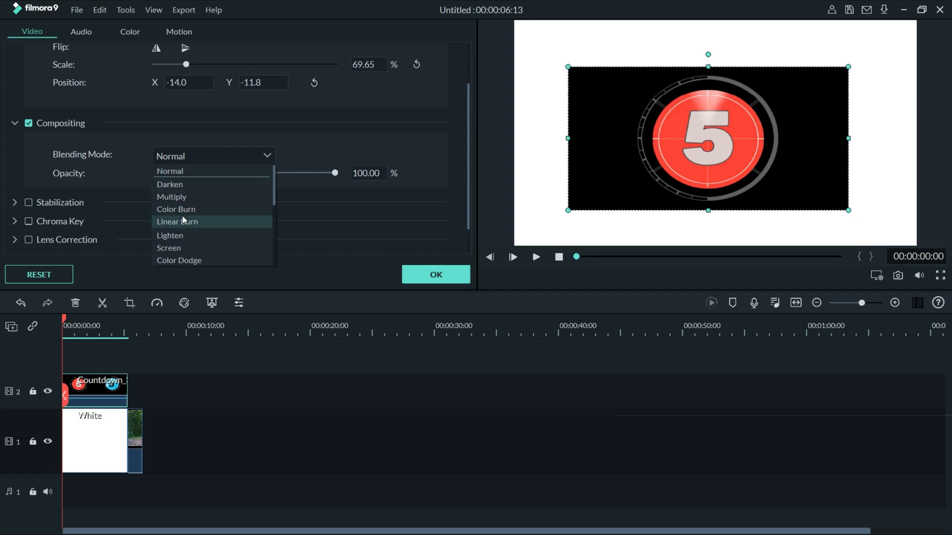
left_click(231, 159)
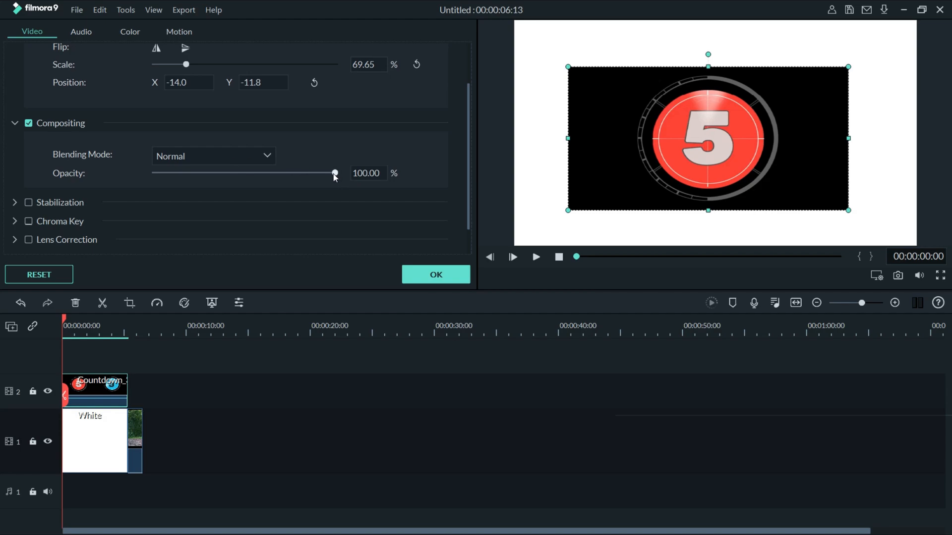
mouse_move(335, 175)
left_mouse_down()
mouse_move(3, 218)
mouse_move(129, 192)
mouse_move(276, 182)
mouse_move(246, 173)
mouse_move(335, 174)
left_mouse_up()
Show the Stabilization settings, and enable Chroma Key with the clip's black background sampled as the key color
left_click(15, 204)
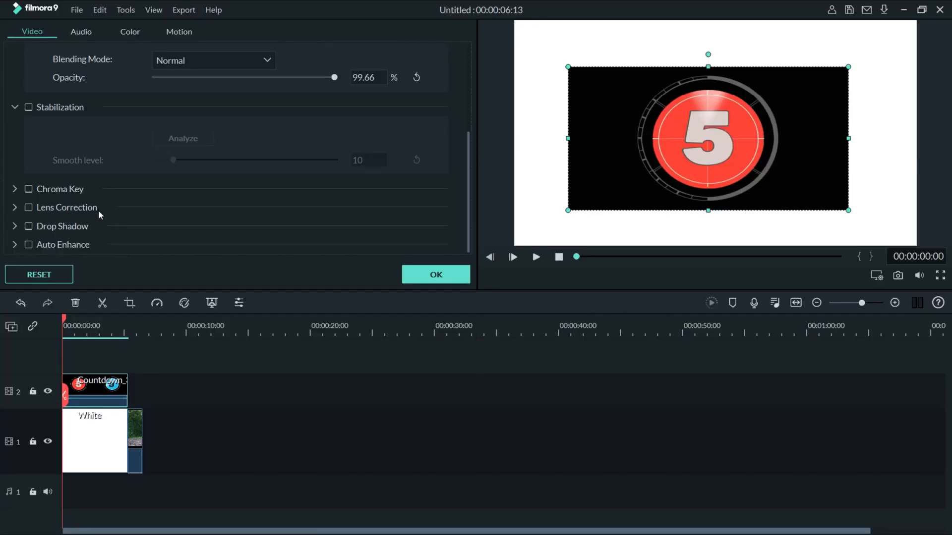
left_click(14, 192)
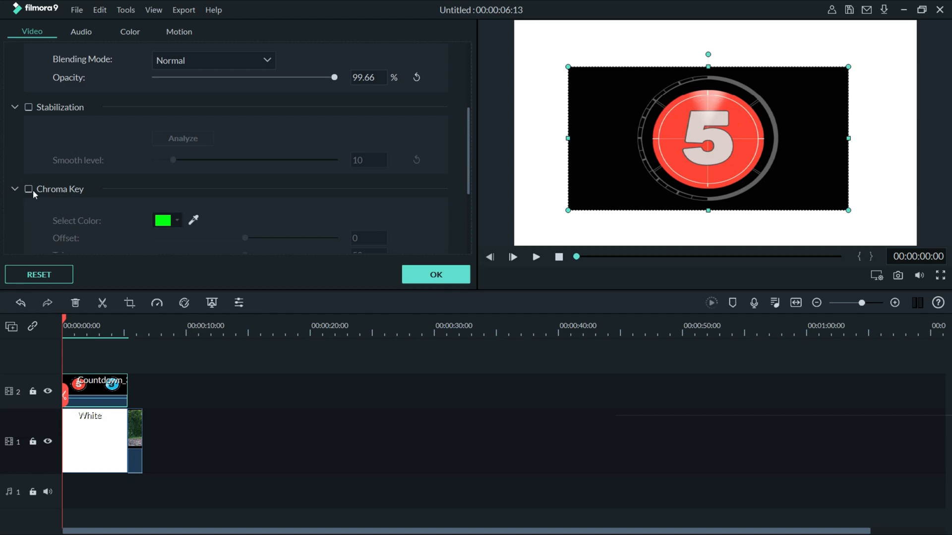
left_click(33, 189)
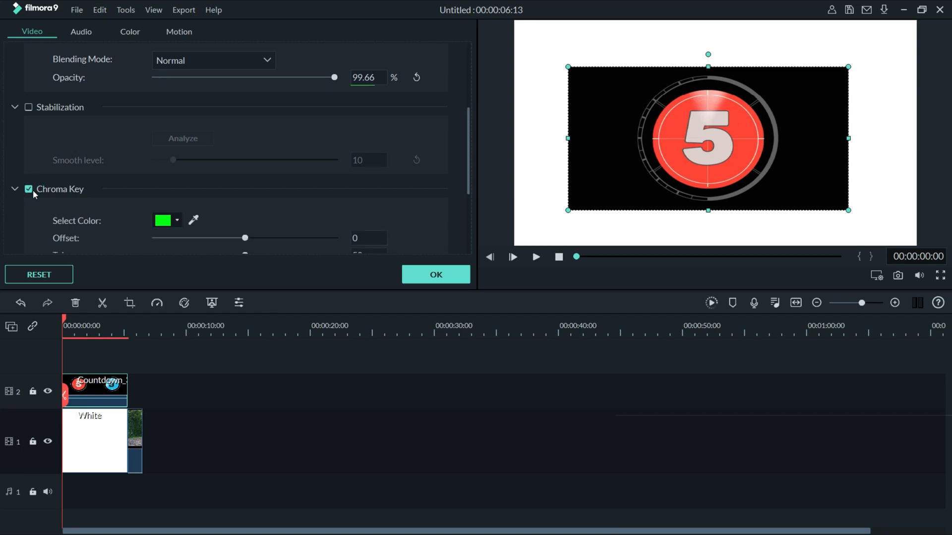
left_click(194, 220)
left_click(593, 154)
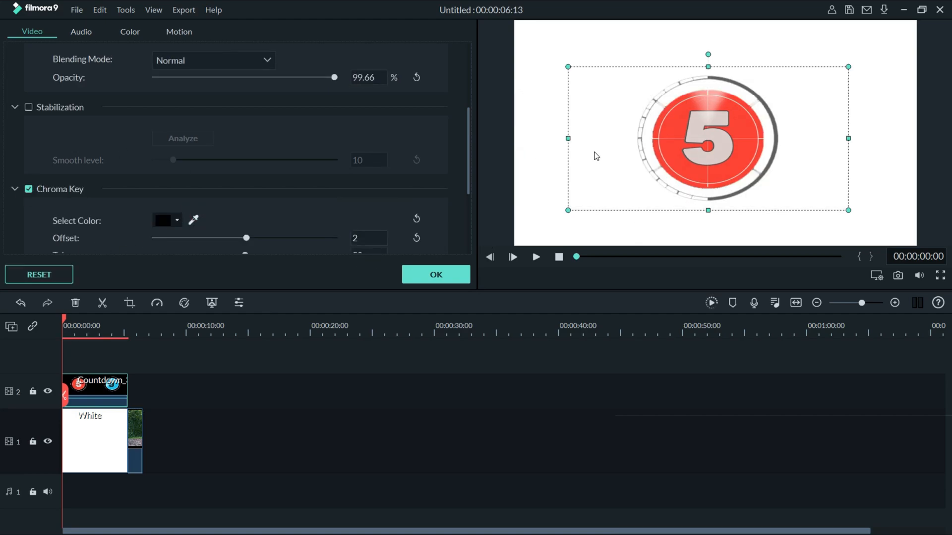
Set the Chroma Key offset to 1 and the edge thickness to 6.10
scroll(354, 213, "down", 2)
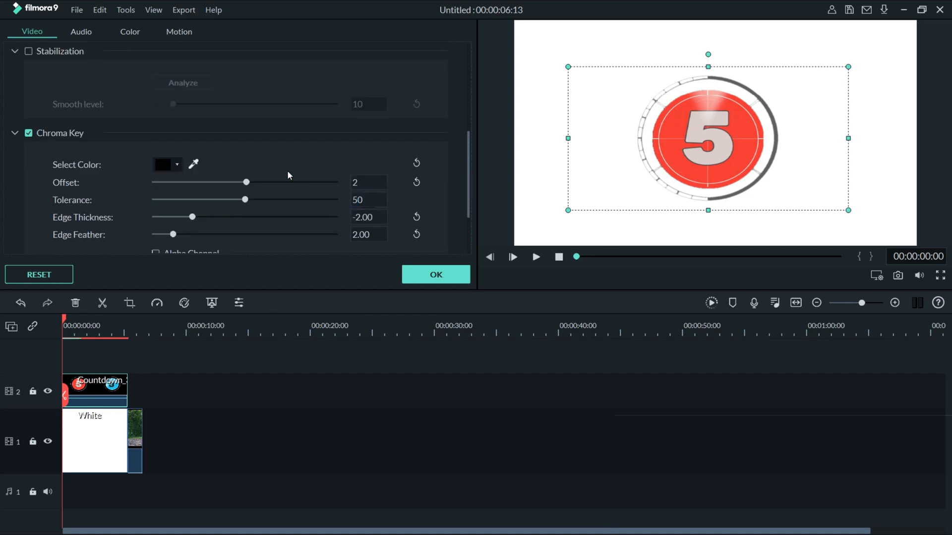
mouse_move(247, 186)
left_mouse_down()
mouse_move(314, 183)
mouse_move(246, 186)
left_mouse_up()
scroll(245, 185, "down", 2)
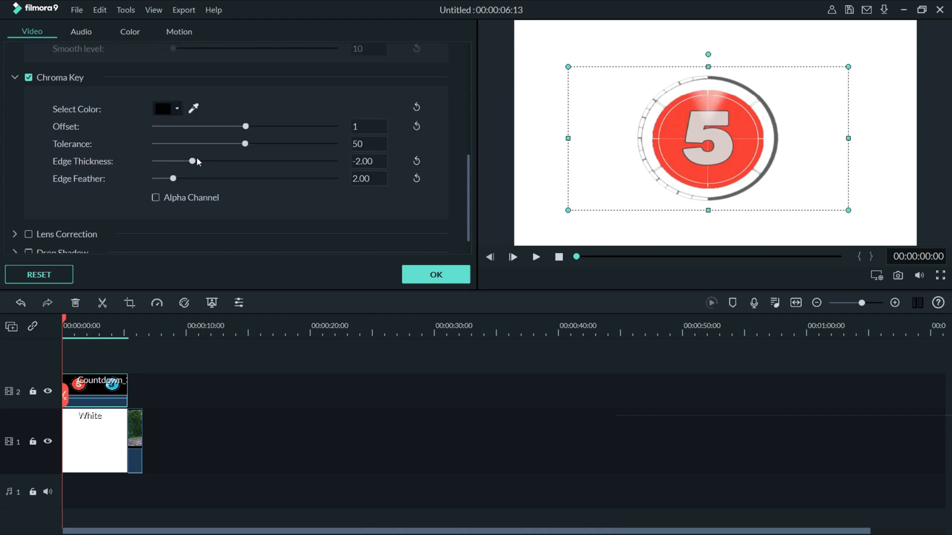
left_click_drag(196, 158, 292, 174)
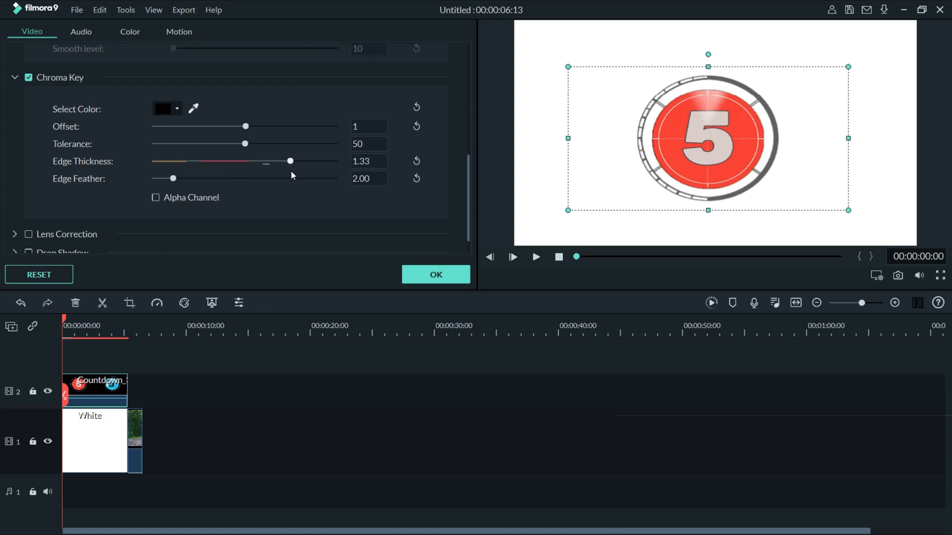
left_click(321, 161)
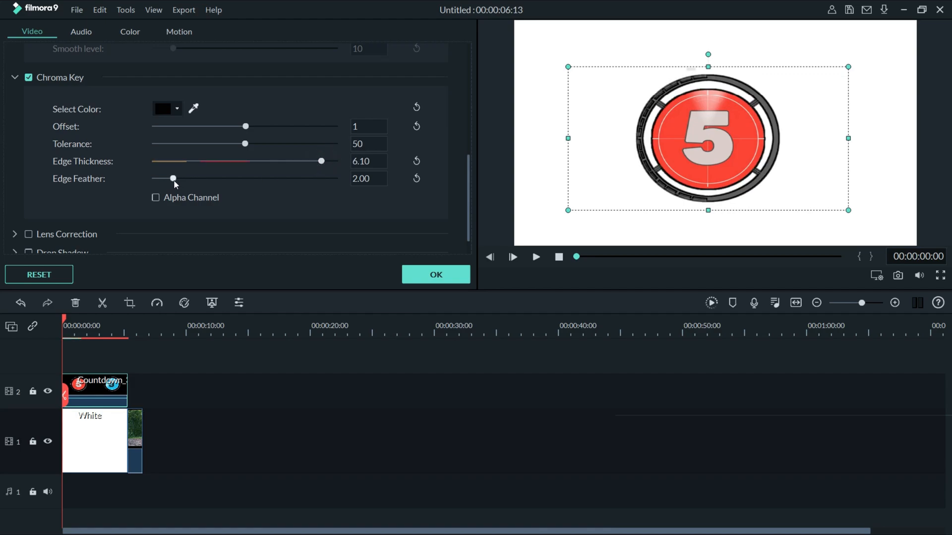
Reduce the Chroma Key edge feather to 0.00, adjust it once more, and turn Chroma Key off
left_click_drag(174, 182, 98, 170)
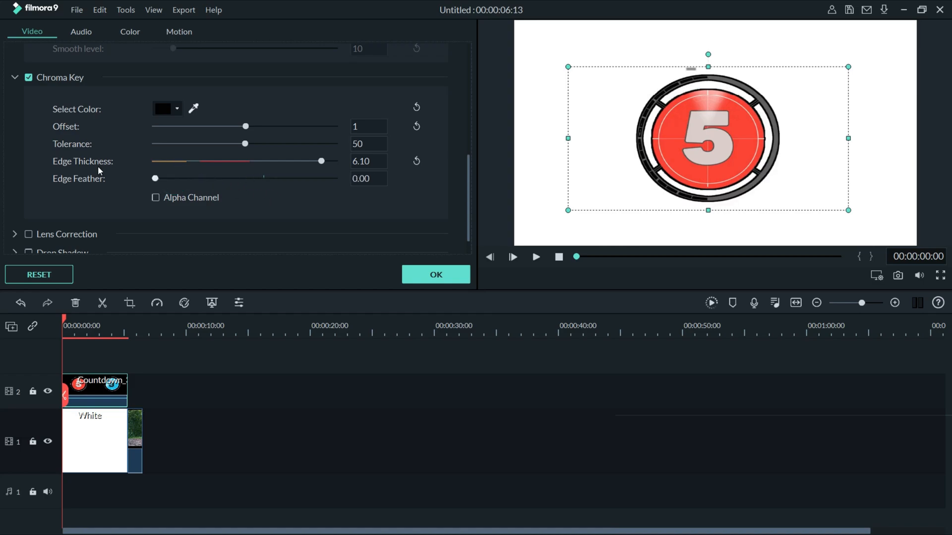
left_click_drag(155, 179, 162, 203)
left_click(29, 77)
left_click(15, 78)
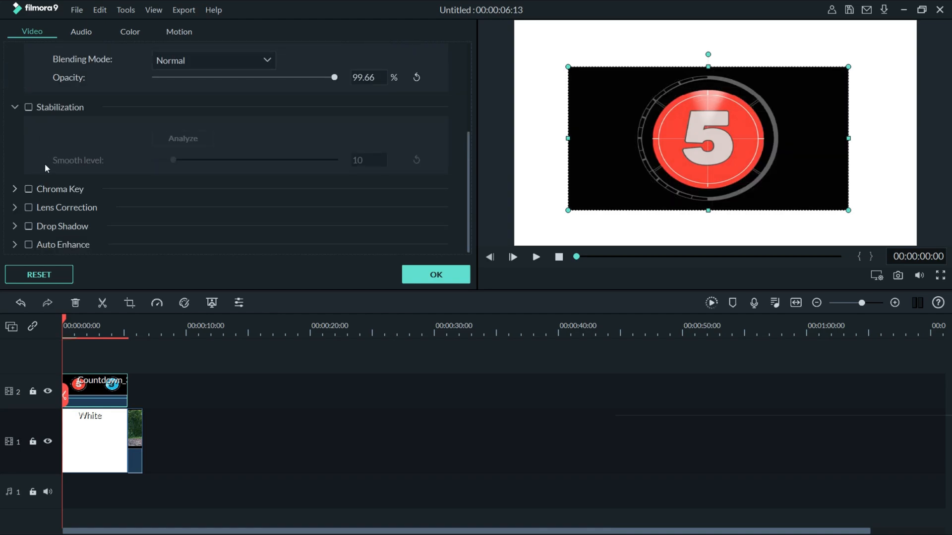
Enable Lens Correction, review the available camera model profiles without choosing one, and turn Lens Correction off again
left_click(13, 207)
left_click(29, 208)
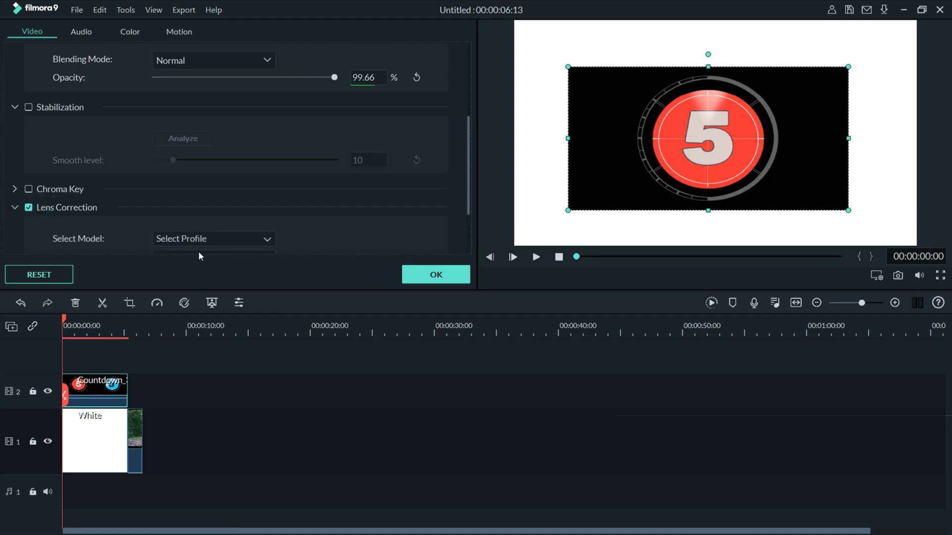
scroll(225, 192, "down", 2)
left_click(224, 185)
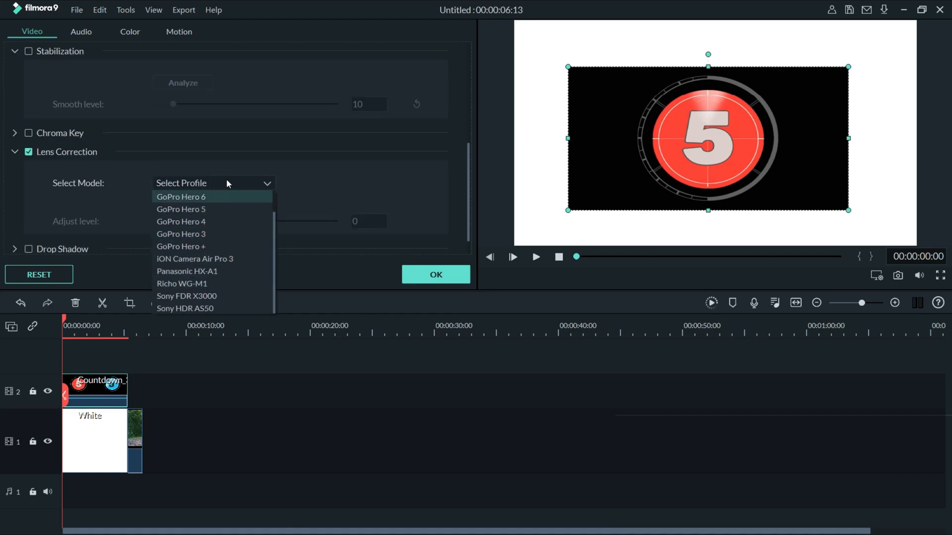
left_click(226, 180)
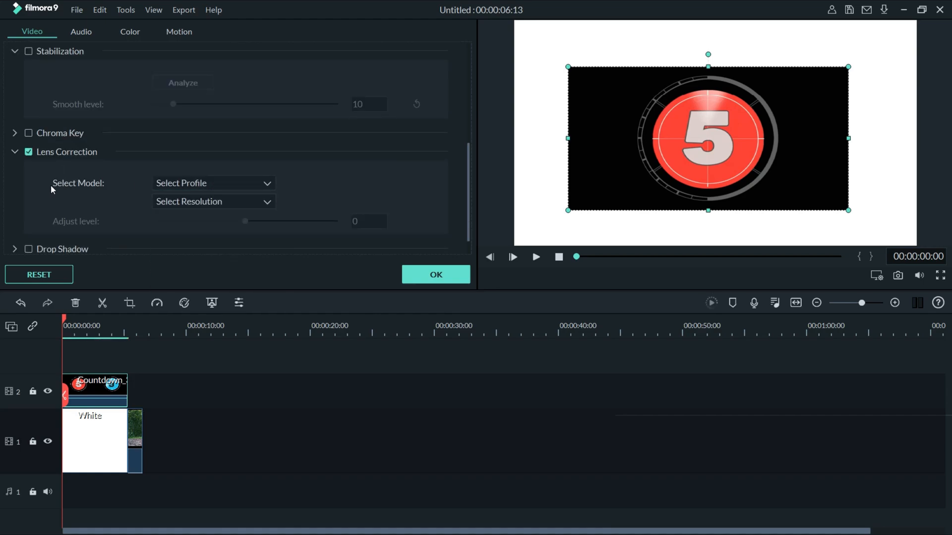
left_click(28, 152)
left_click(15, 152)
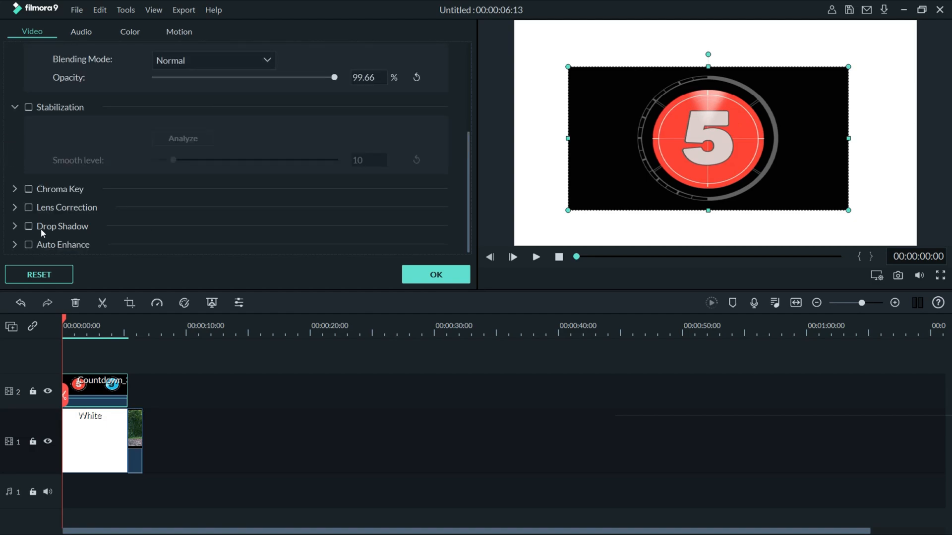
Enable Drop Shadow on the countdown clip and try the shadow directions left, right and down, finishing with up
left_click(14, 226)
scroll(112, 247, "down", 3)
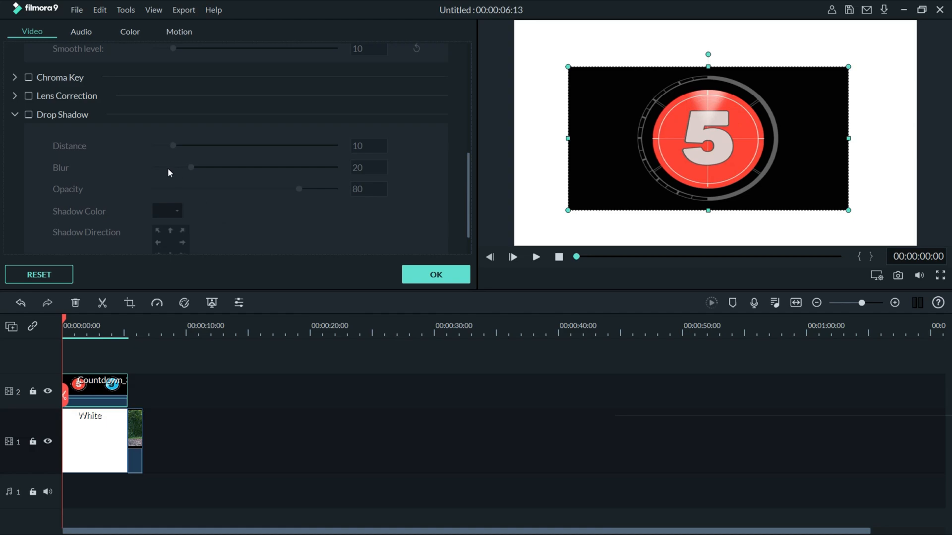
left_click(73, 117)
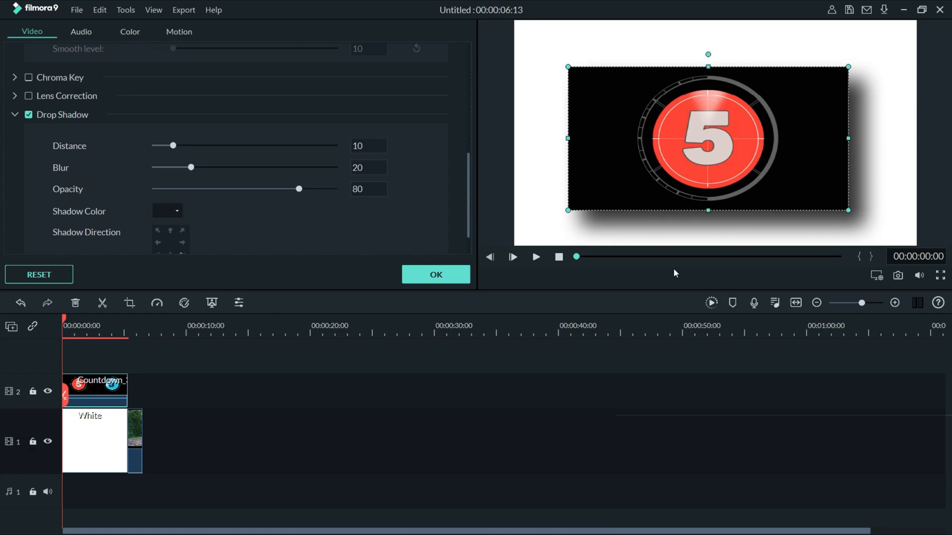
scroll(240, 208, "down", 1)
left_click(160, 206)
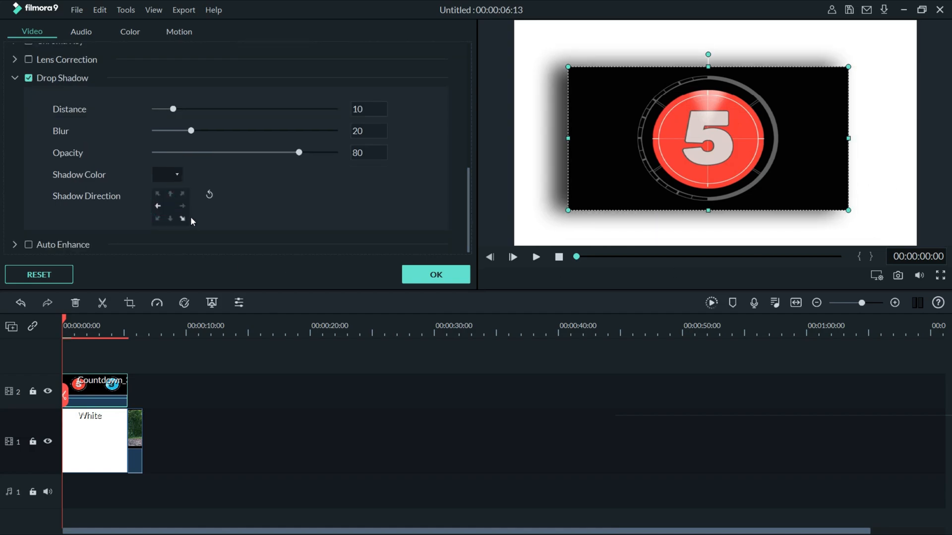
left_click(183, 206)
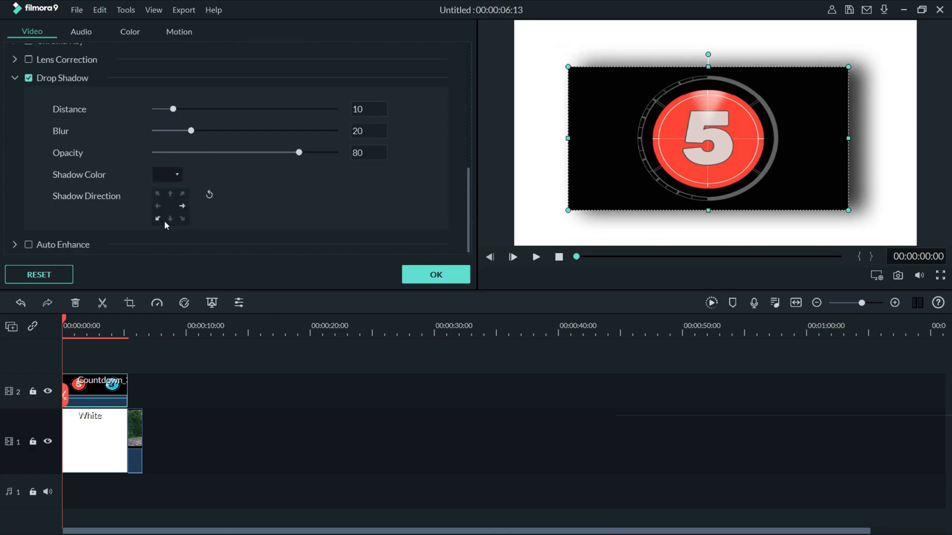
left_click(168, 220)
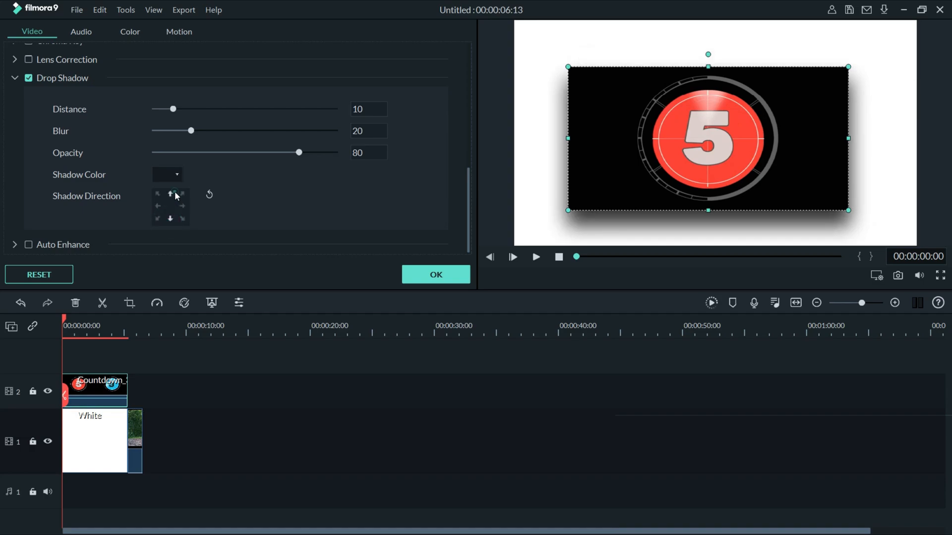
left_click(174, 193)
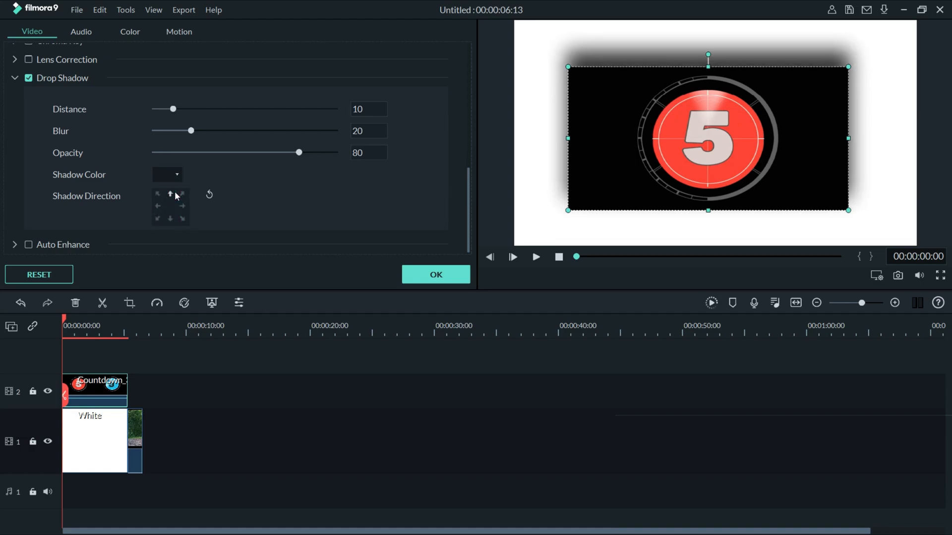
Set the shadow distance to 9, blur to 15 and opacity to 66, and turn Drop Shadow off
left_click_drag(173, 109, 183, 134)
left_click_drag(299, 153, 272, 153)
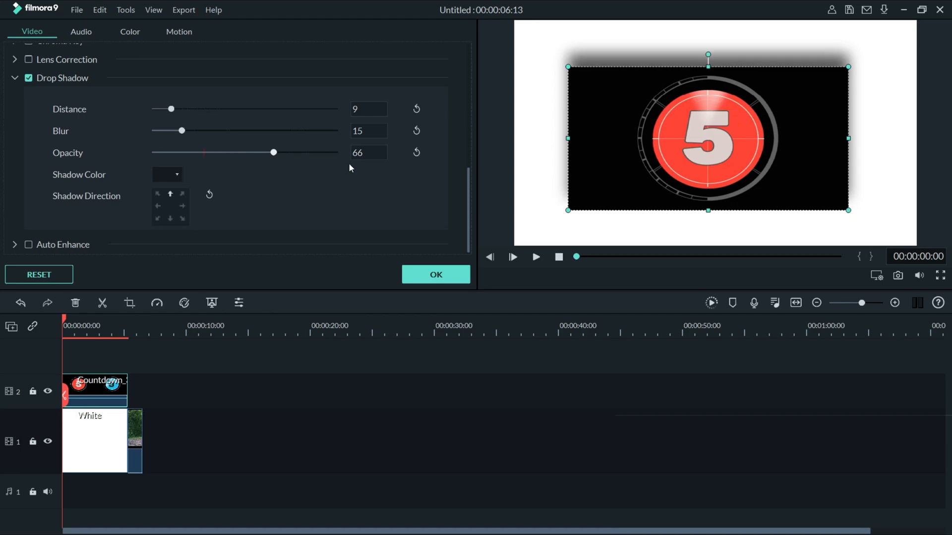
left_click(28, 77)
Look at the Auto Enhance settings, and open the clip's audio settings with the settings area widened to show the fade and pitch values
left_click(14, 244)
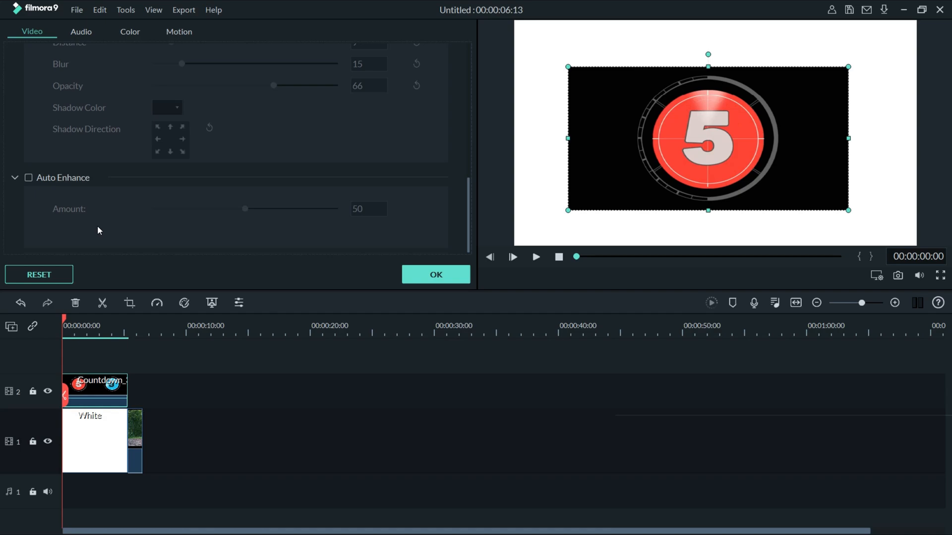
scroll(148, 199, "up", 15)
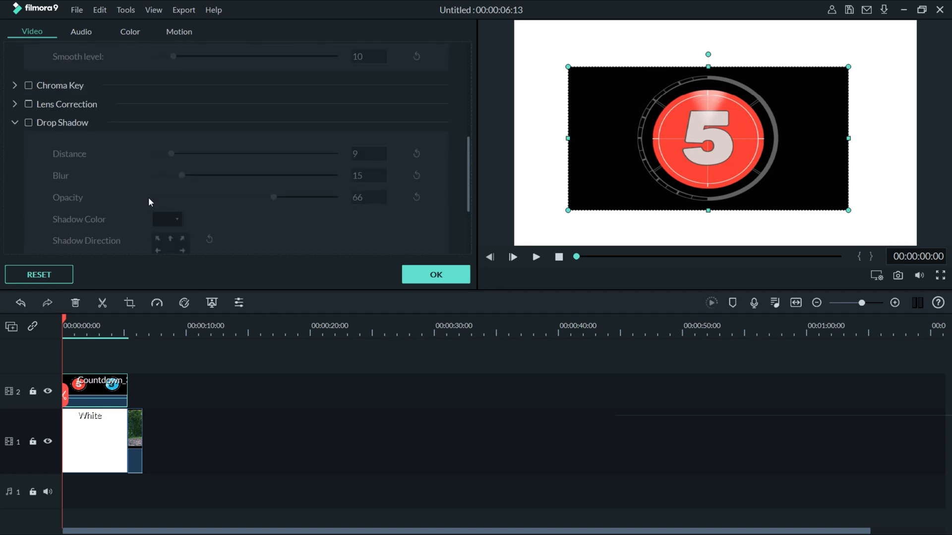
left_click(81, 31)
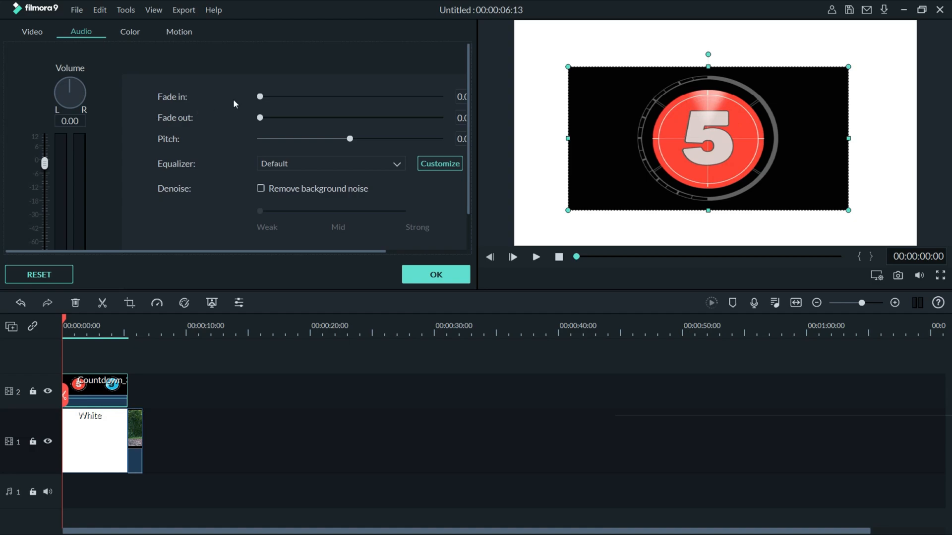
left_click_drag(477, 110, 498, 111)
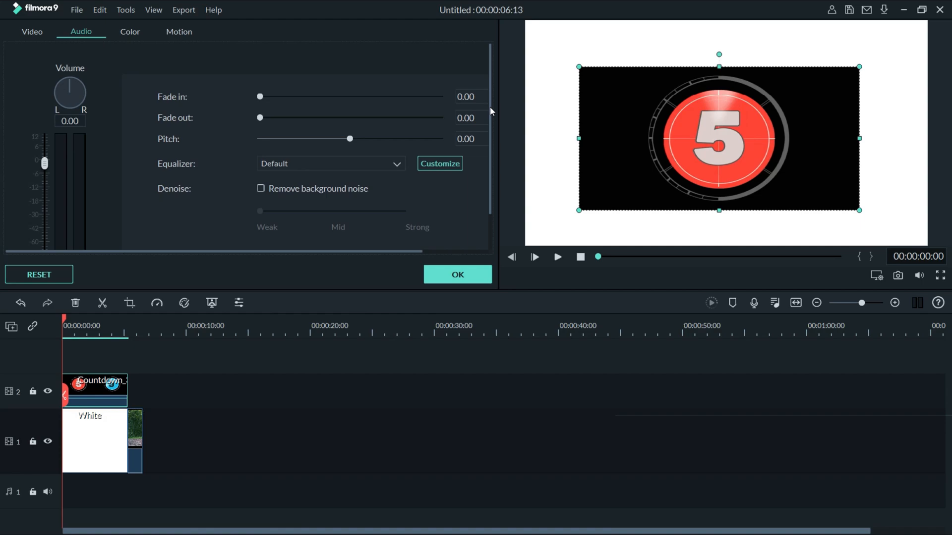
Try a fade-in of 1.04 and a pitch of 1.00 on the countdown clip's audio, and return both to 0
left_click(295, 97)
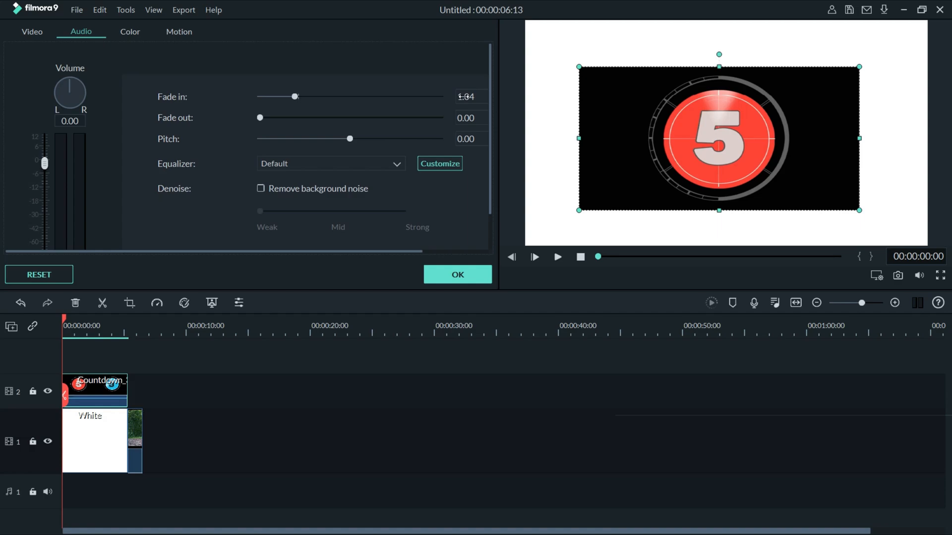
left_click_drag(295, 97, 252, 100)
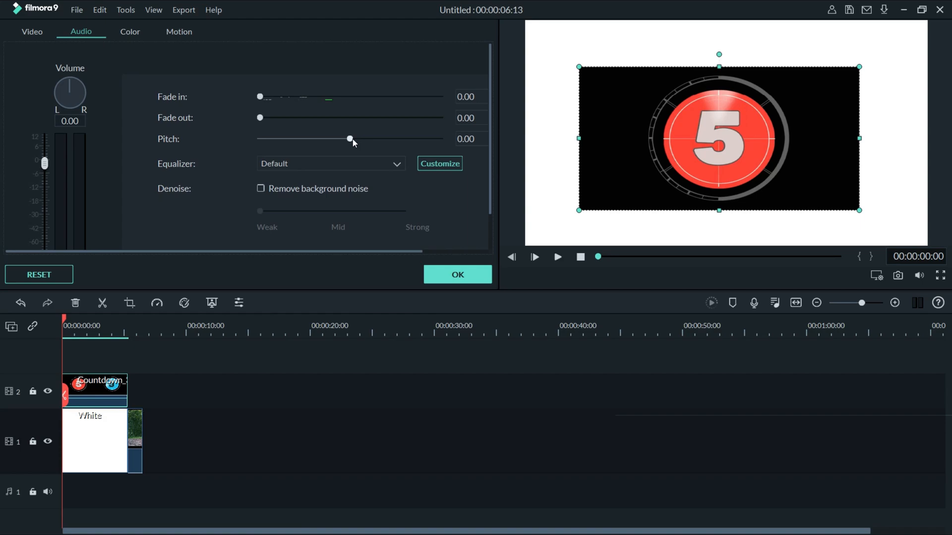
mouse_move(349, 140)
left_mouse_down()
mouse_move(377, 142)
mouse_move(325, 141)
mouse_move(361, 147)
left_mouse_up()
double_click(475, 139)
key("ctrl+a")
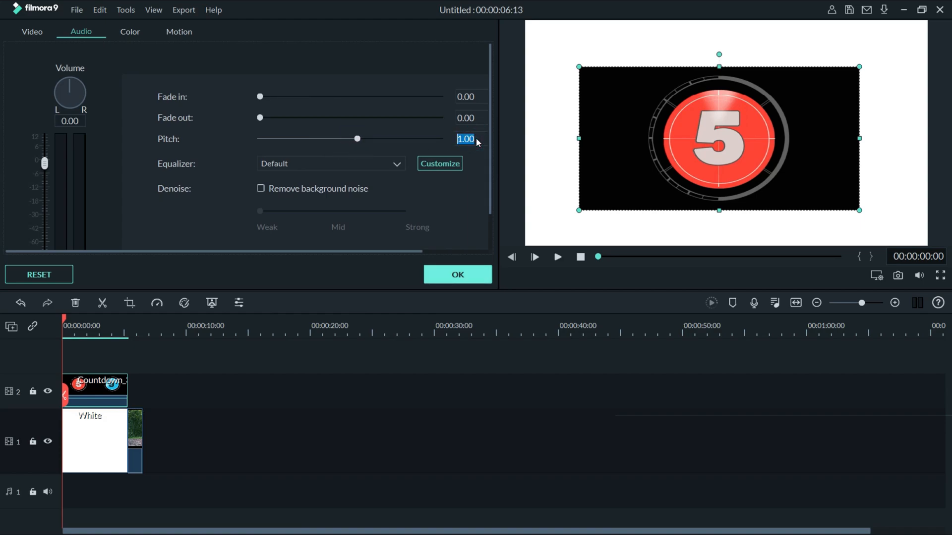
type("0")
key("Return")
Look through the countdown clip's color settings: Color Enhancement, White Balance, Tone and 3D LUT
left_click(143, 31)
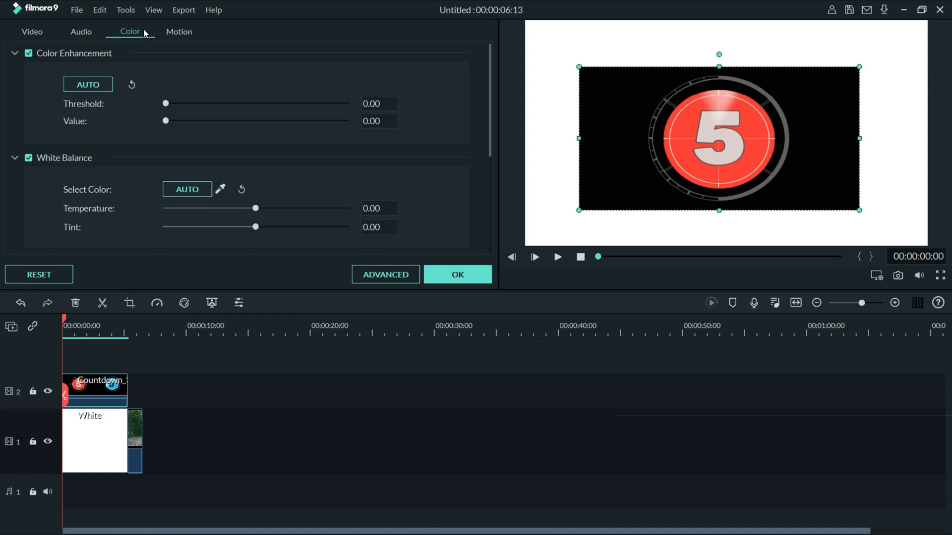
scroll(188, 115, "down", 3)
scroll(187, 115, "up", 3)
scroll(148, 108, "down", 3)
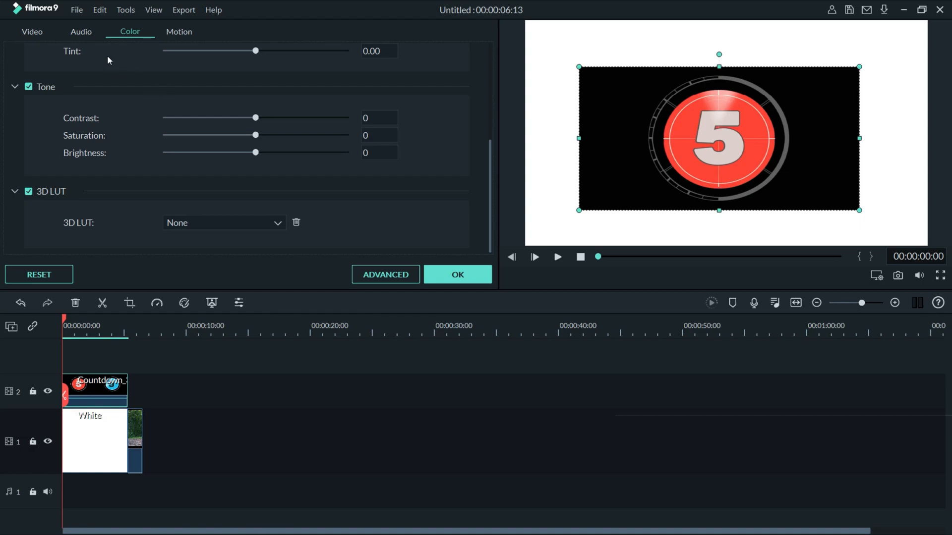
scroll(141, 83, "up", 3)
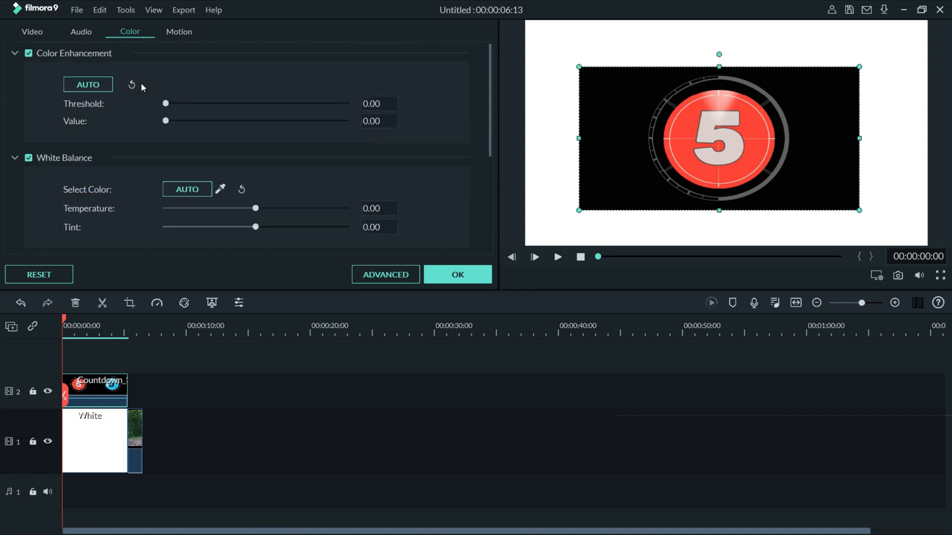
Apply the Boom! motion preset to the countdown clip and switch it back to No Animation
left_click(175, 33)
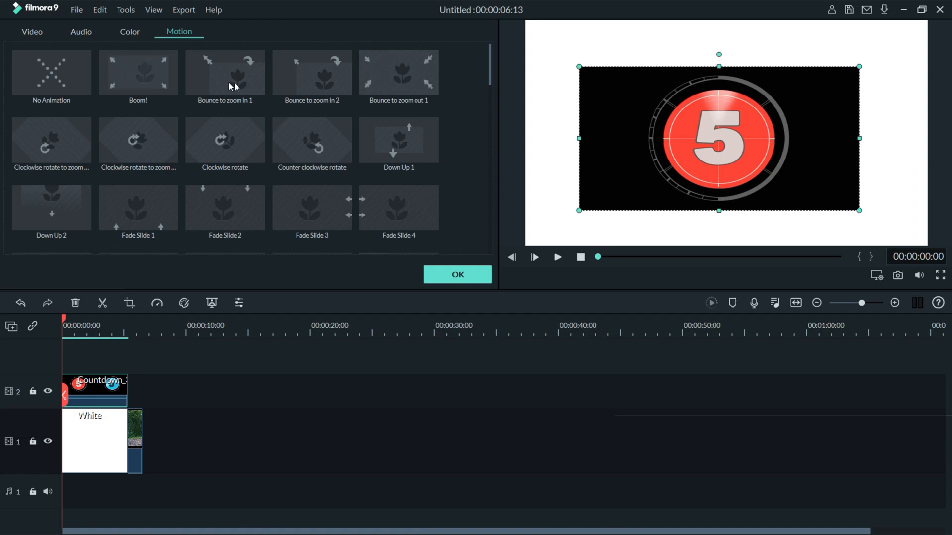
left_click(142, 93)
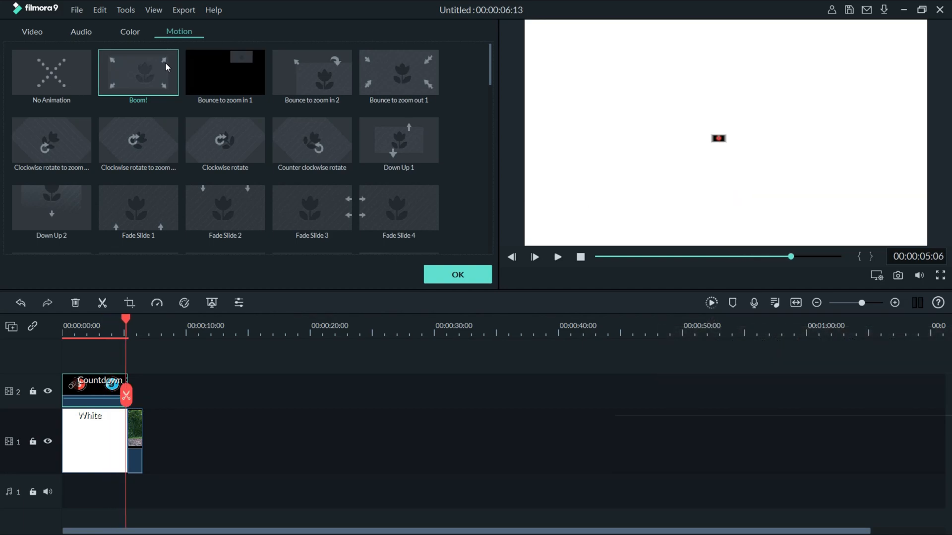
left_click(76, 71)
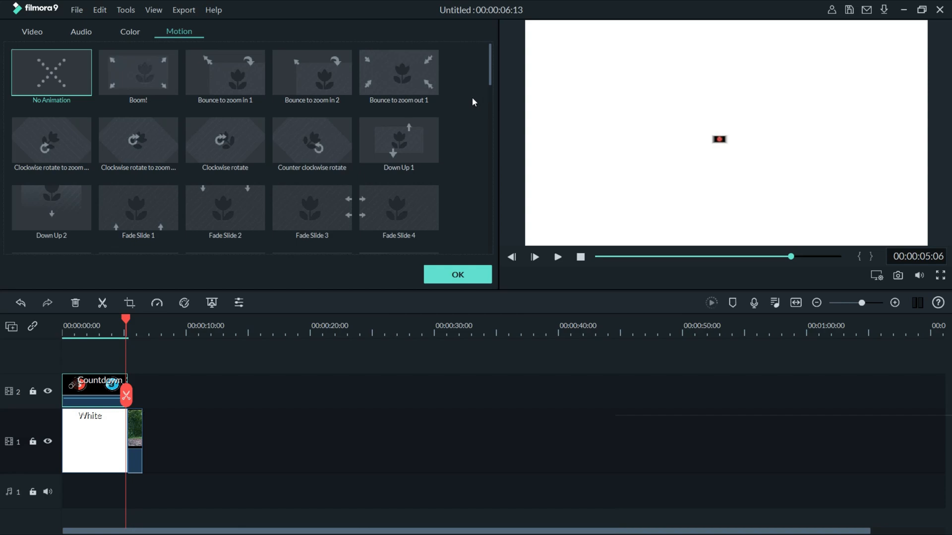
Review the remaining motion presets to the end of the list and confirm the clip's settings
scroll(472, 97, "down", 10)
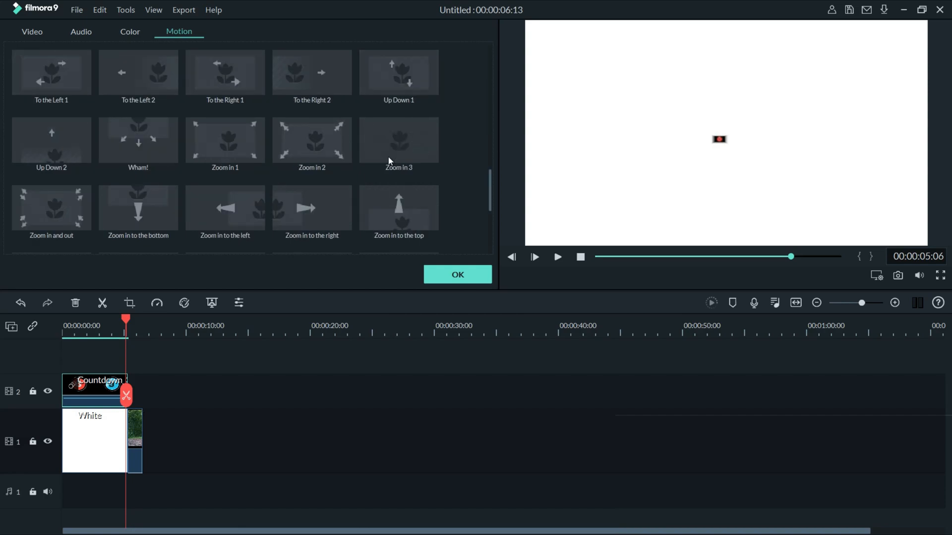
scroll(450, 144, "down", 5)
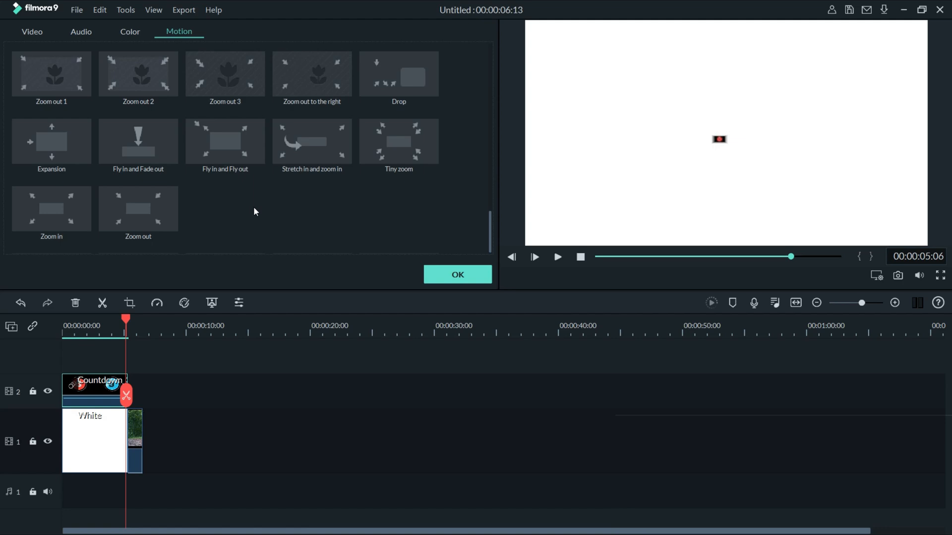
left_click(428, 272)
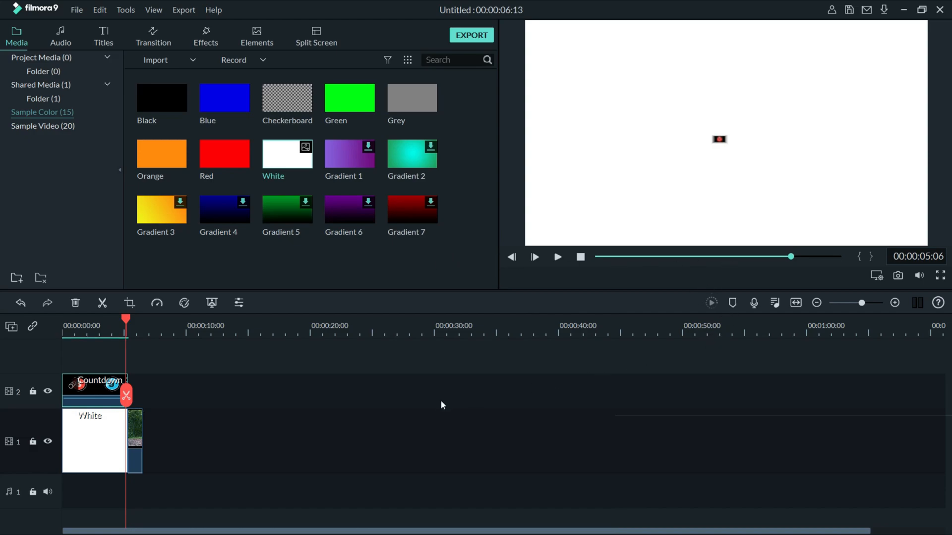
Split the countdown clip at 00:00:03:02 and undo the split
left_click(93, 331)
left_click(80, 332)
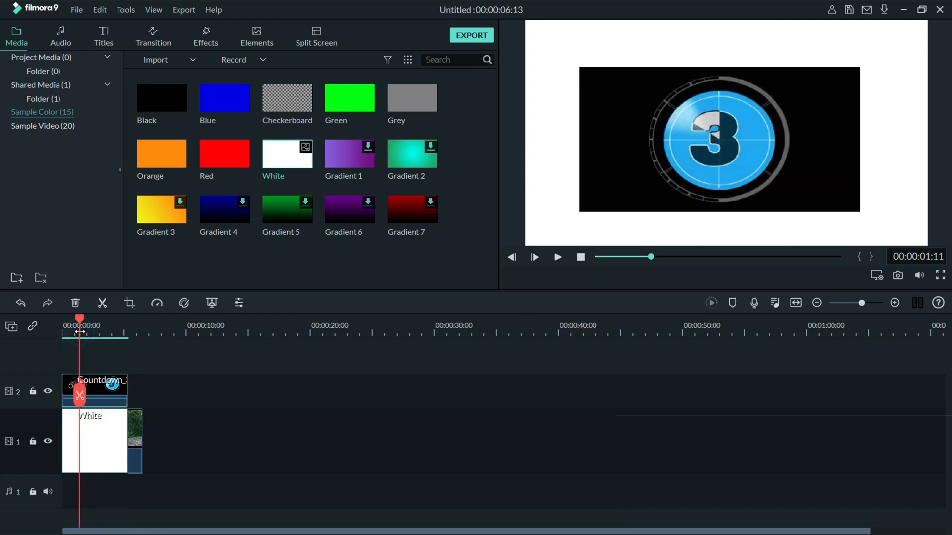
left_click(100, 334)
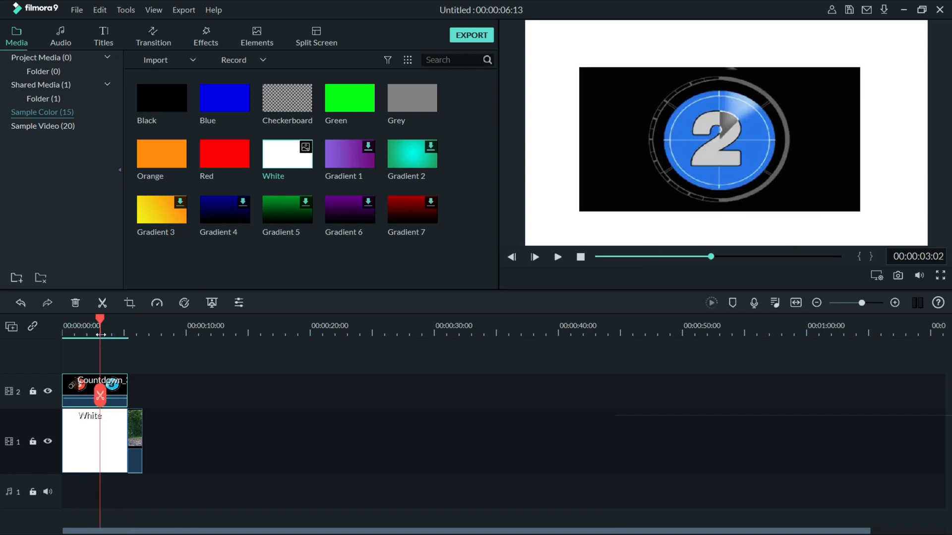
left_click(105, 306)
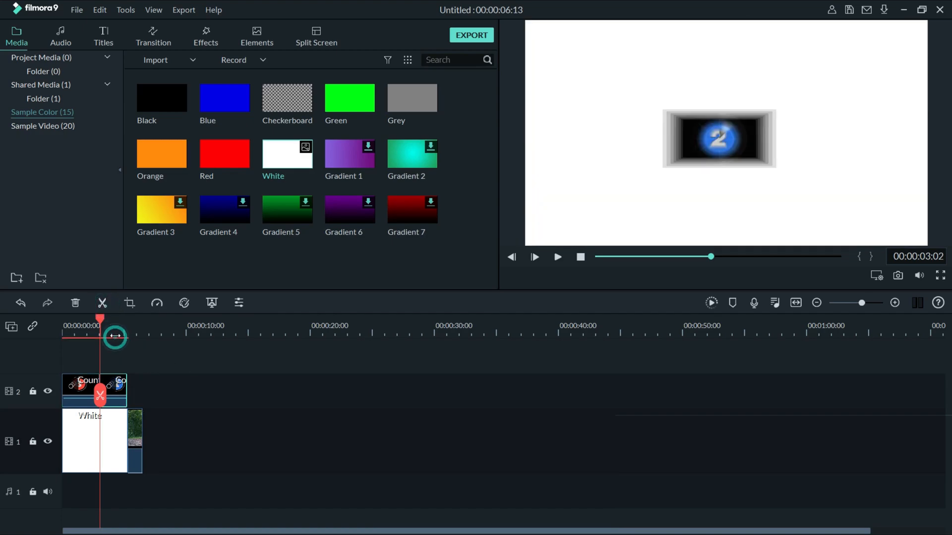
left_click(115, 333)
key("ctrl+z")
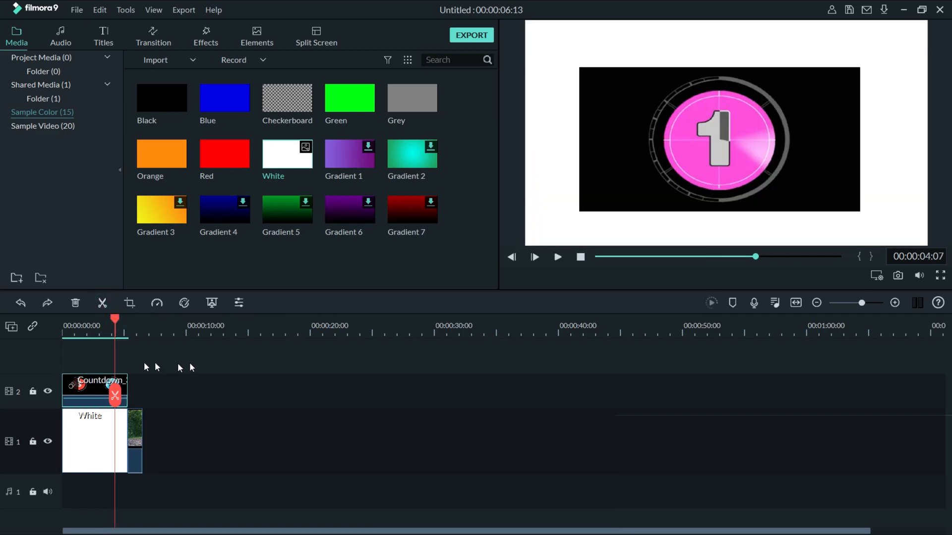
Add a marker to the countdown clip at 00:00:02:11 and move the playhead to 00:00:03:10
left_click_drag(117, 315, 93, 320)
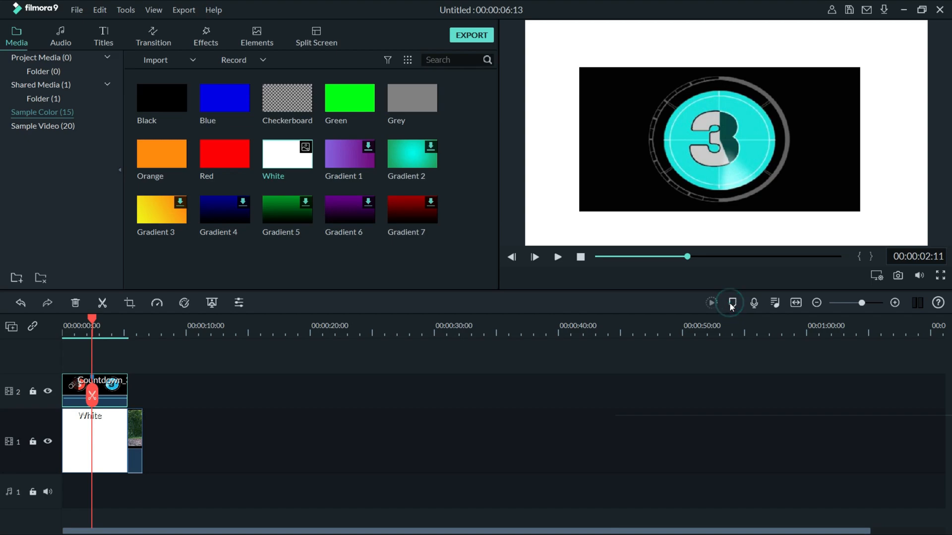
left_click_drag(125, 331, 398, 345)
left_click(91, 318)
left_click_drag(92, 320, 207, 319)
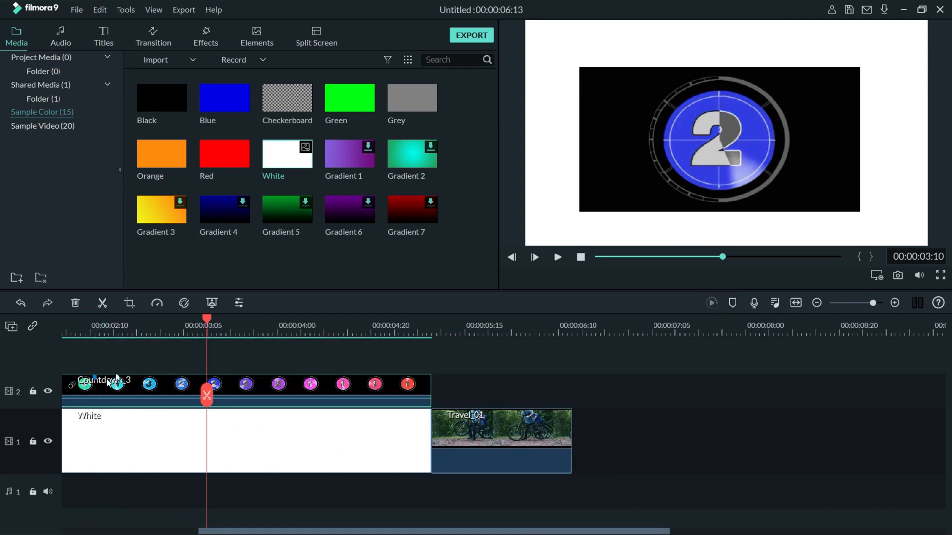
left_click_drag(282, 333, 160, 347)
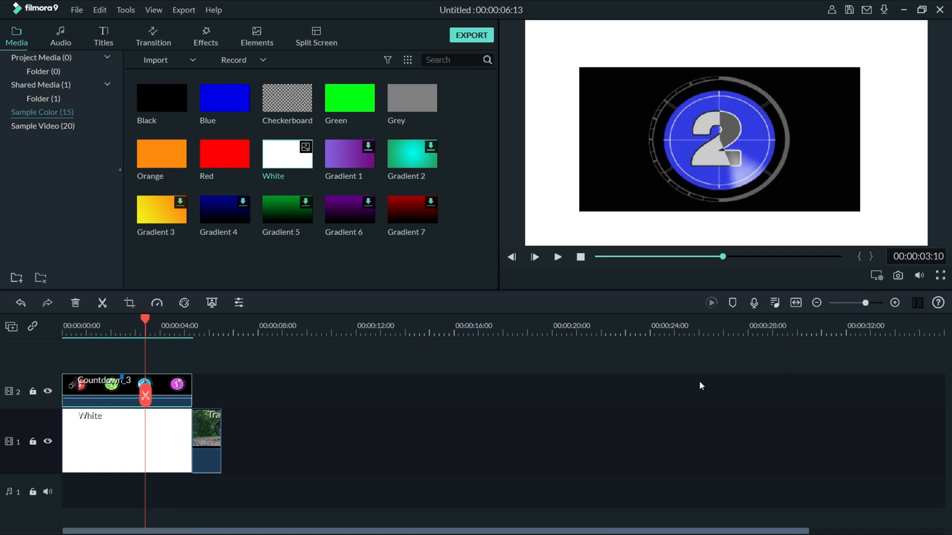
Look at the Audio Mixer's track and master volume controls and close it without changing anything
left_click(775, 304)
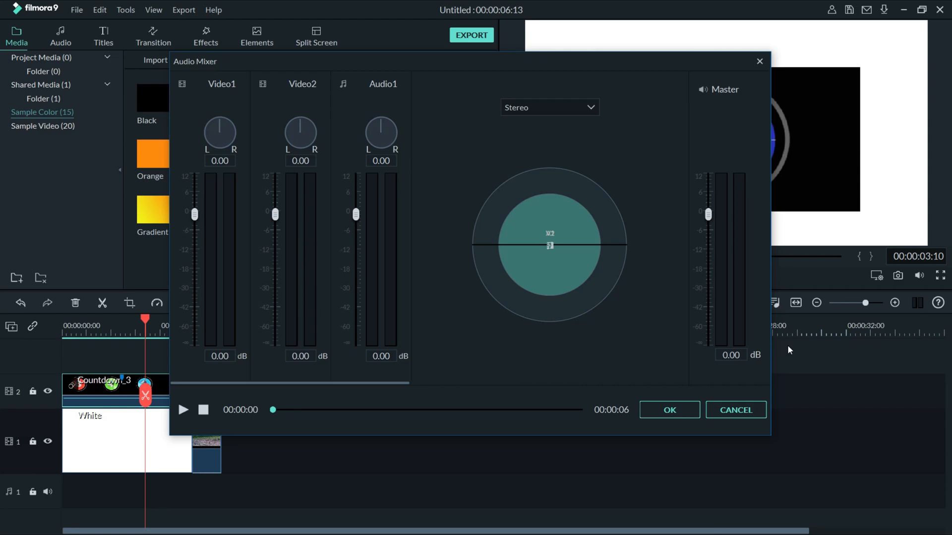
left_click(759, 61)
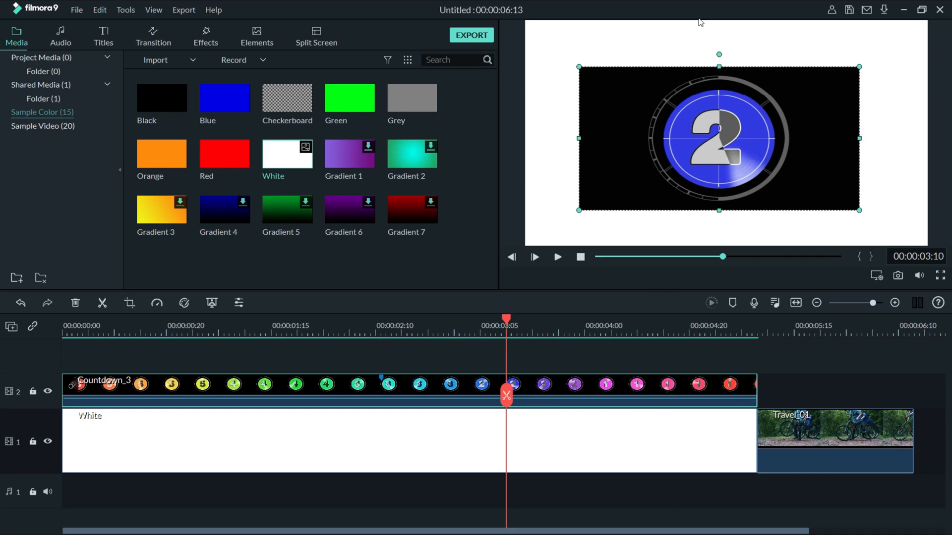
Set the preview's playback quality to Full
right_click(616, 57)
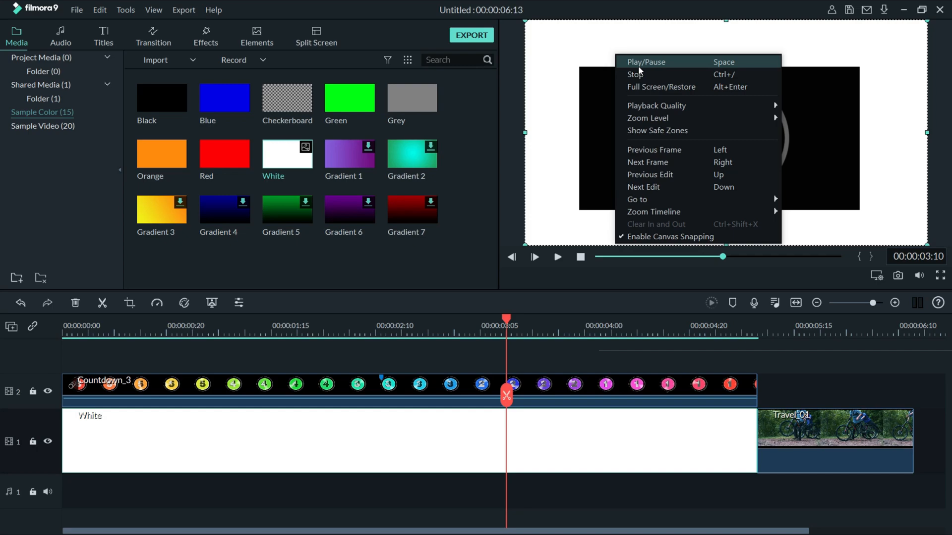
mouse_move(743, 104)
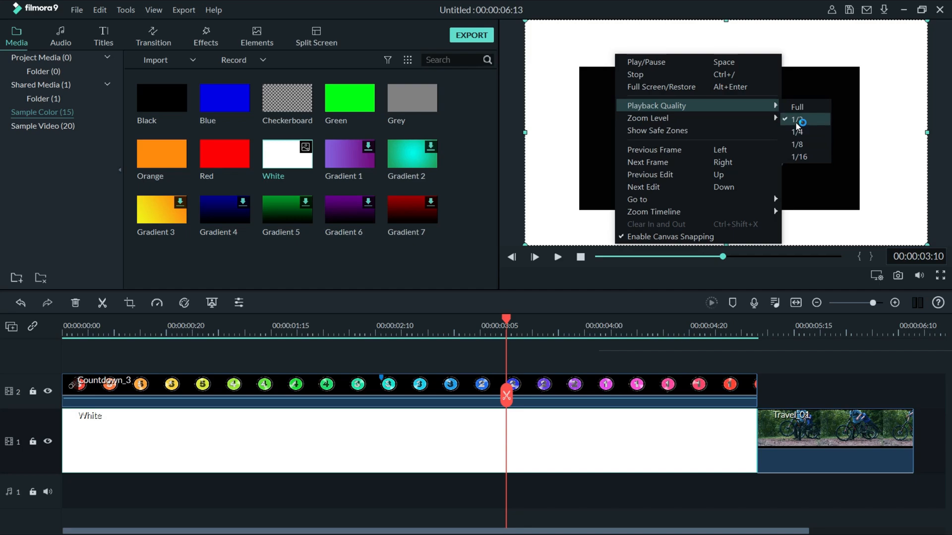
left_click(798, 107)
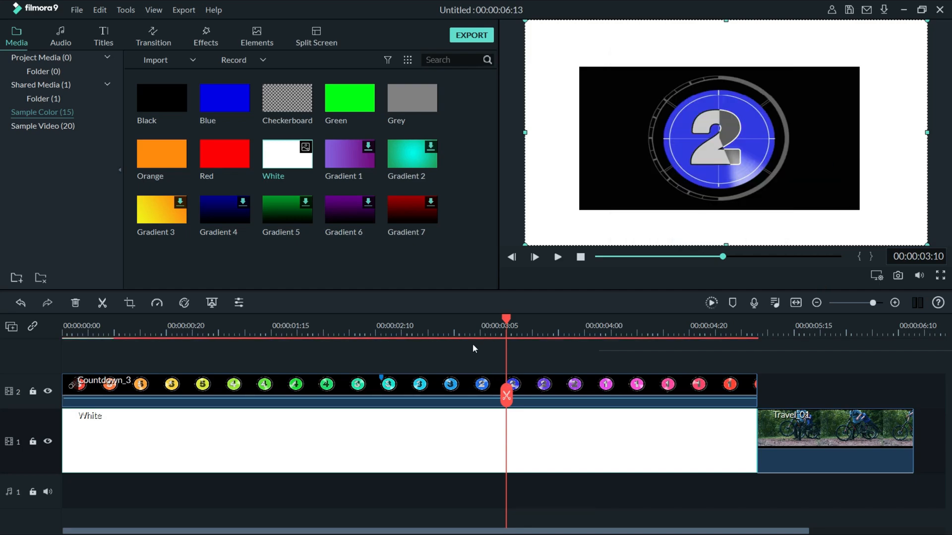
Render the timeline preview and play it from the start to 00:00:02:01
left_click_drag(509, 322, 386, 321)
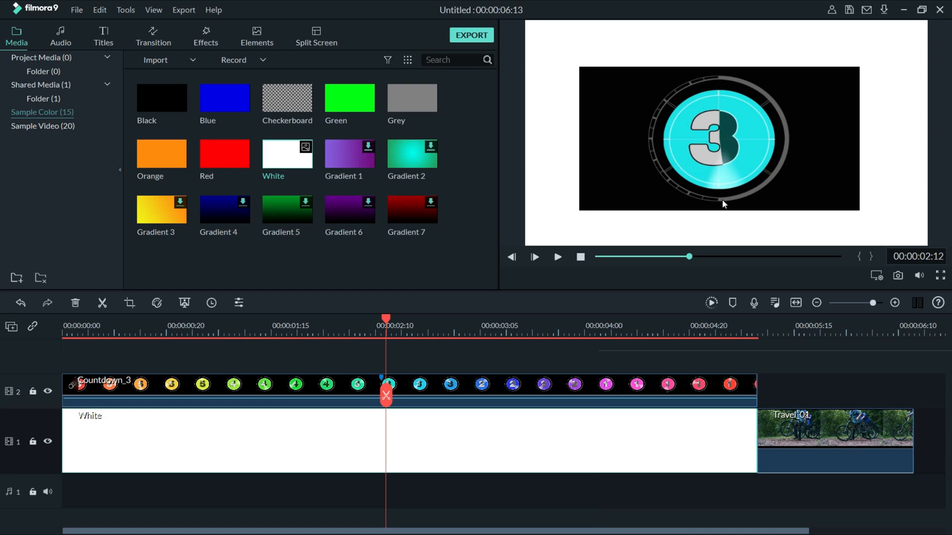
left_click(712, 303)
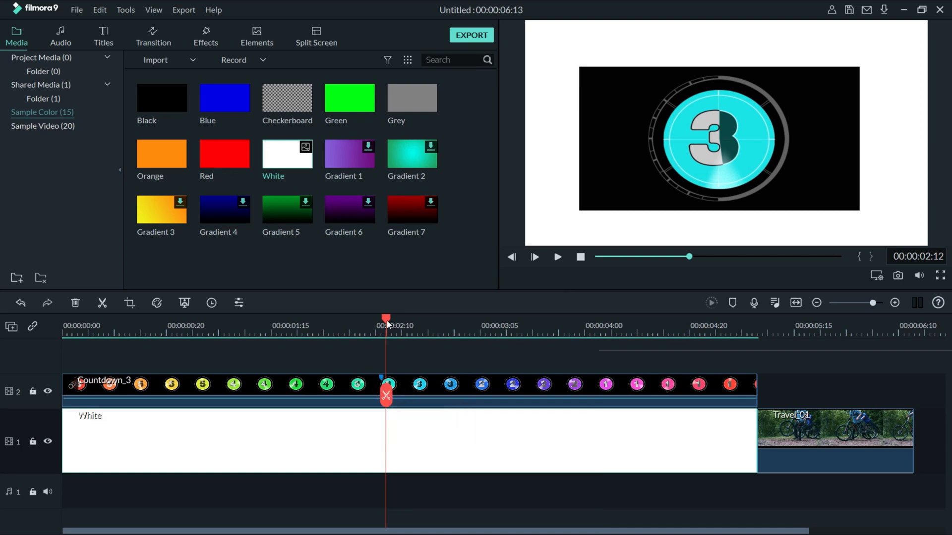
left_click_drag(387, 321, 23, 359)
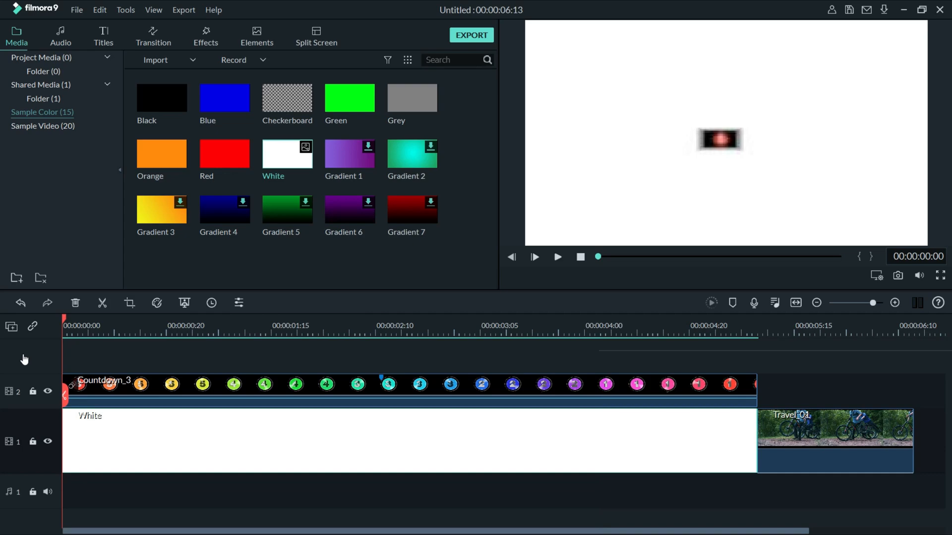
key("space")
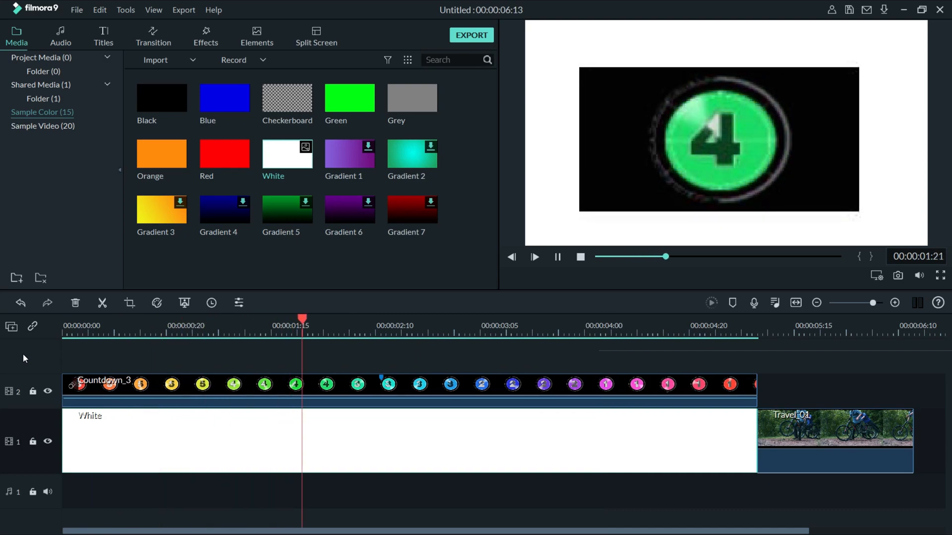
key("space")
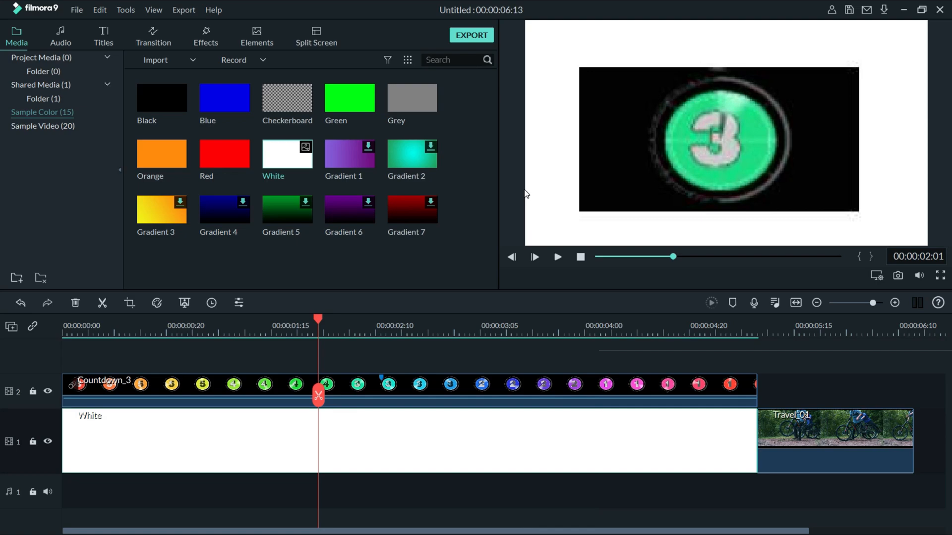
Enable the use of original media when paused and check the paused preview at 00:00:02:16
left_click(874, 276)
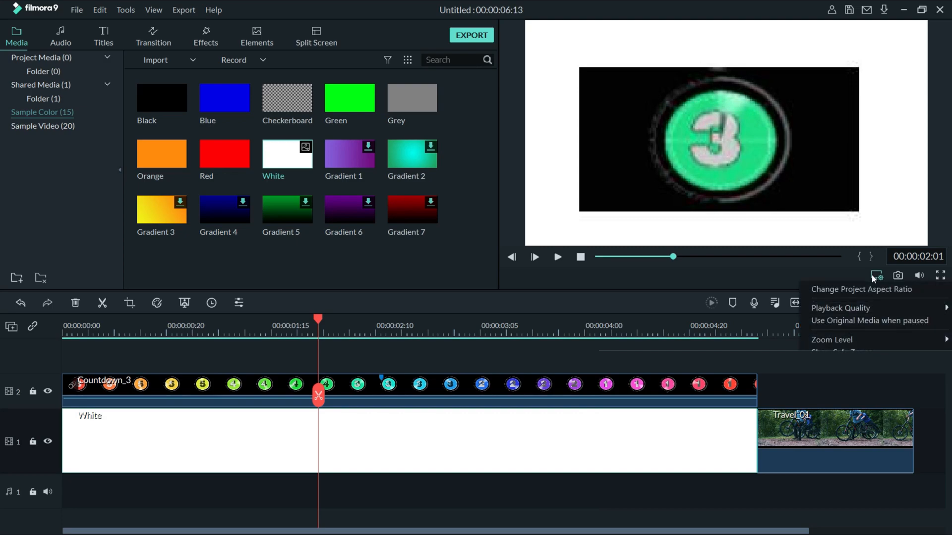
left_click(834, 322)
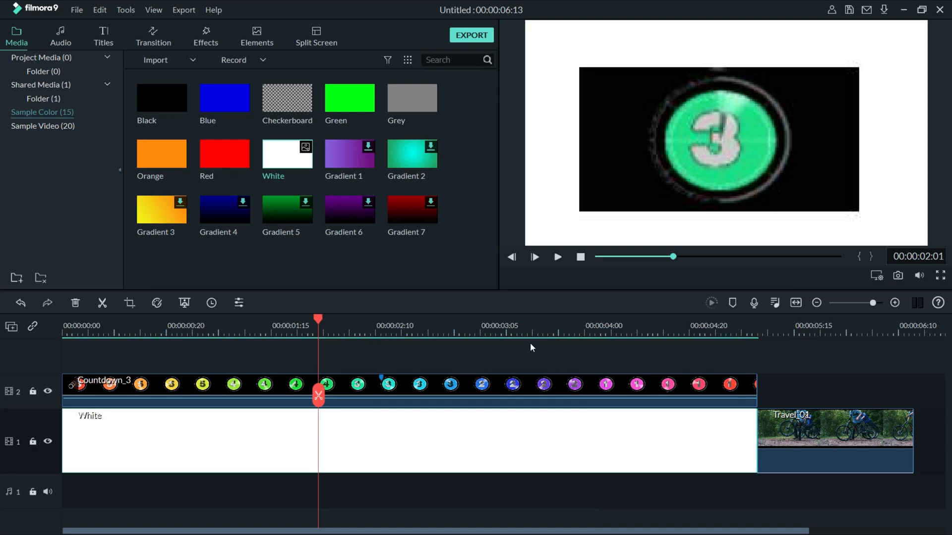
left_click(401, 328)
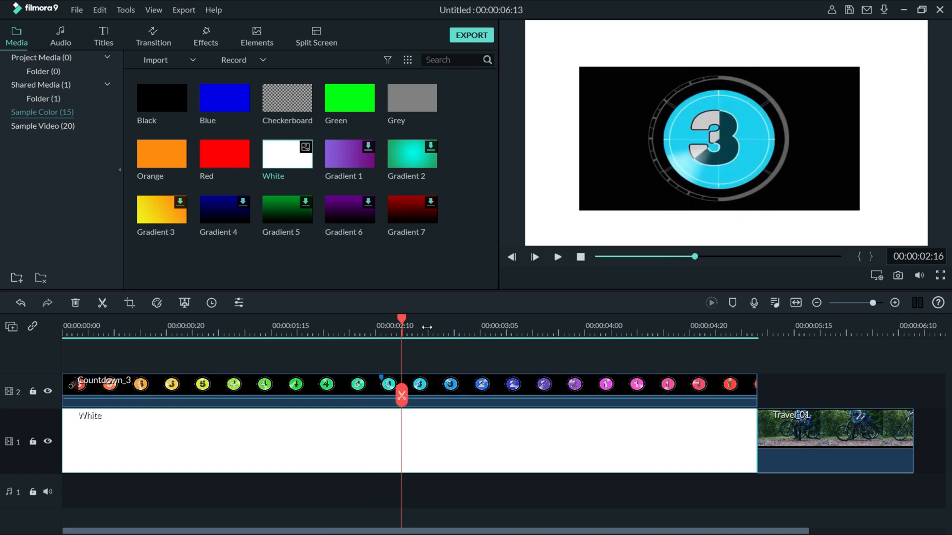